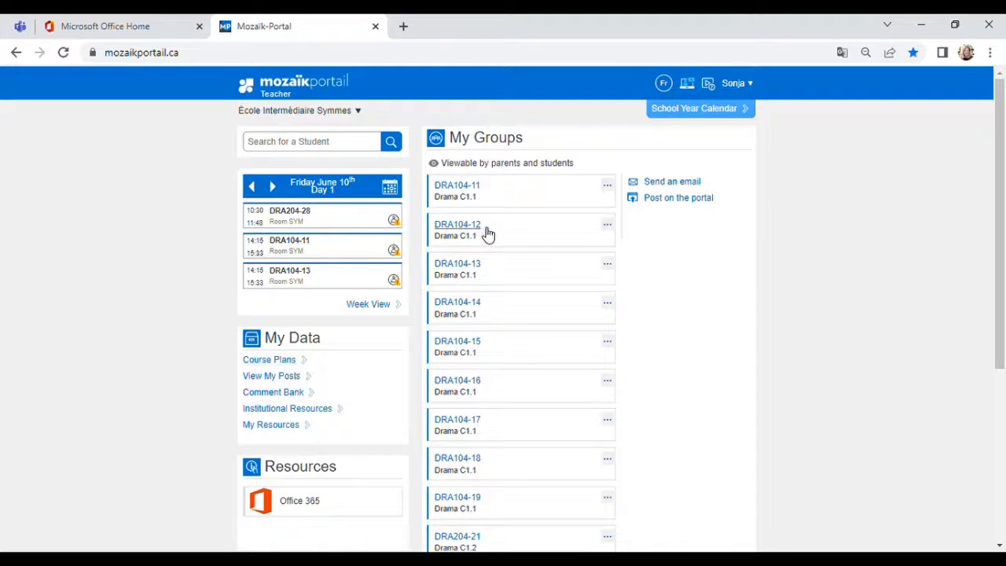
# Step: Open the DRA104-11 group and display its evaluation activities
pyautogui.click(465, 193)
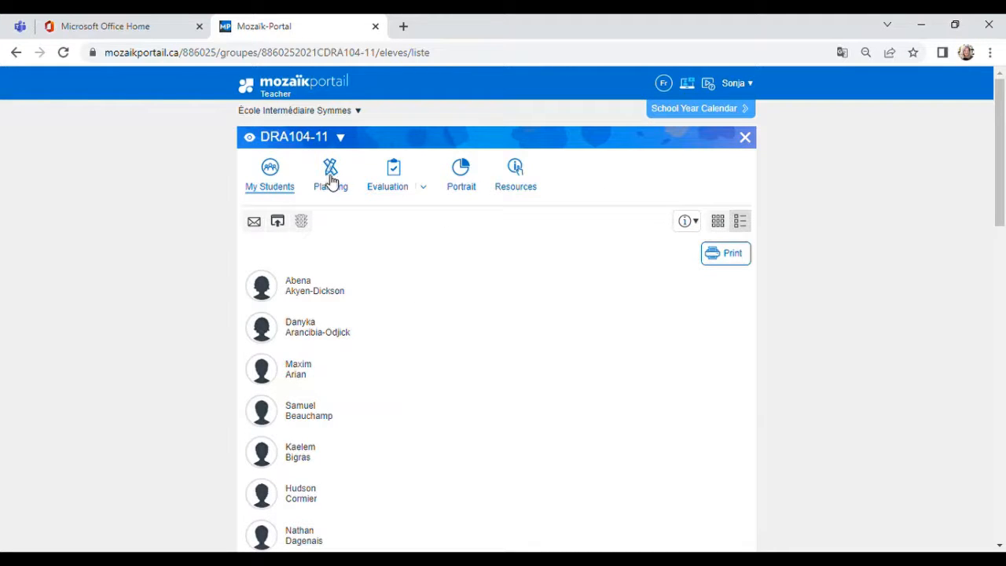
pyautogui.click(428, 189)
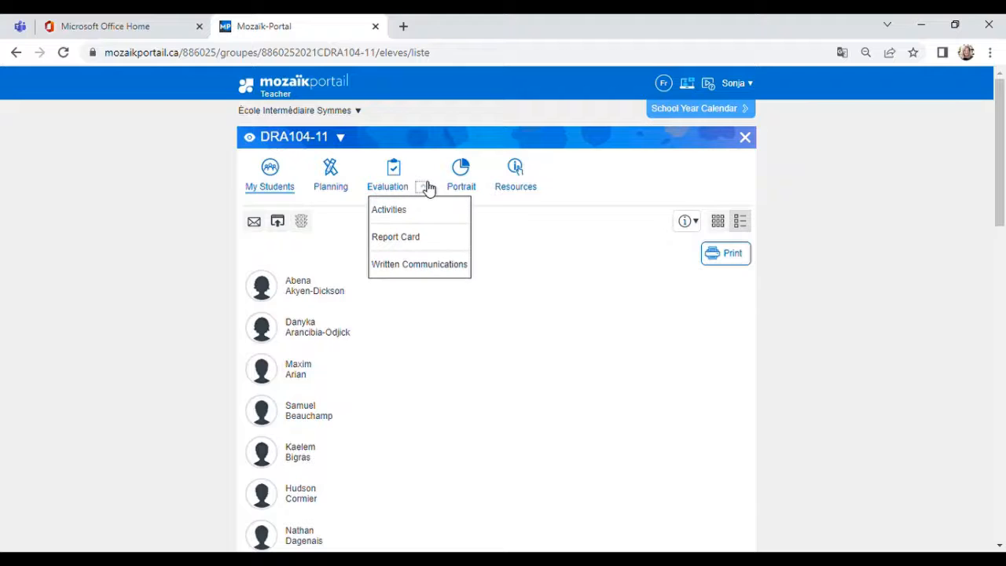
pyautogui.click(402, 223)
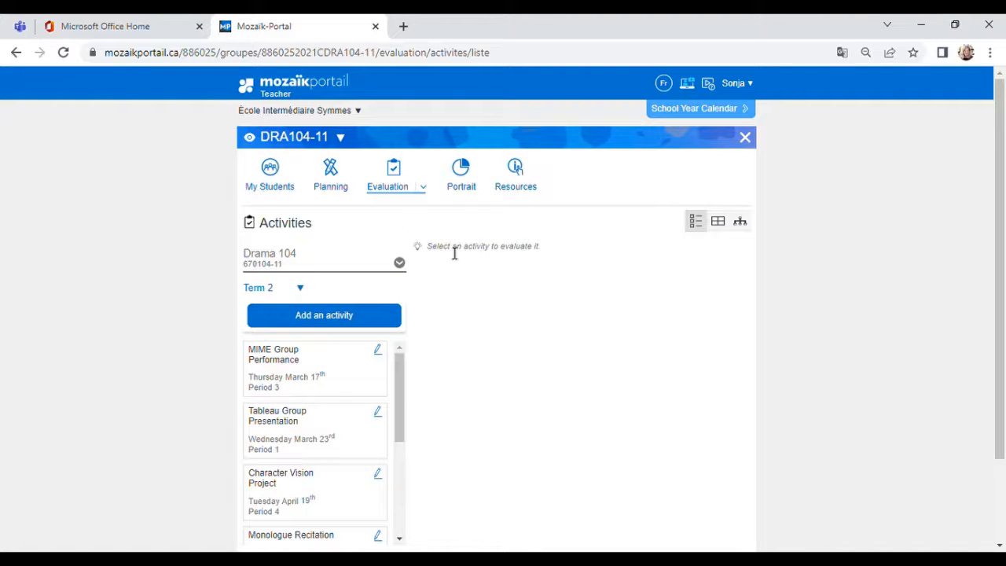
pyautogui.click(331, 180)
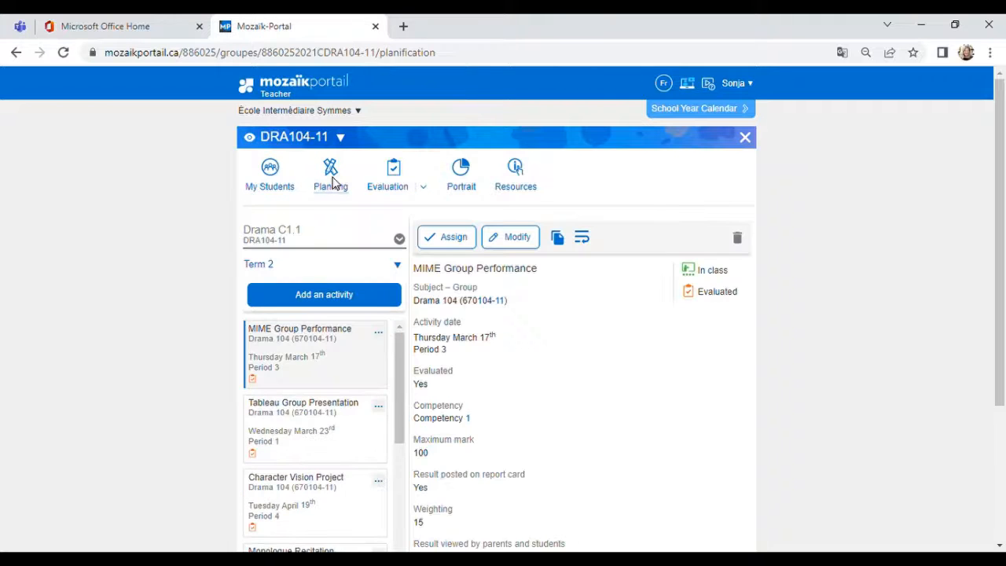
pyautogui.click(345, 297)
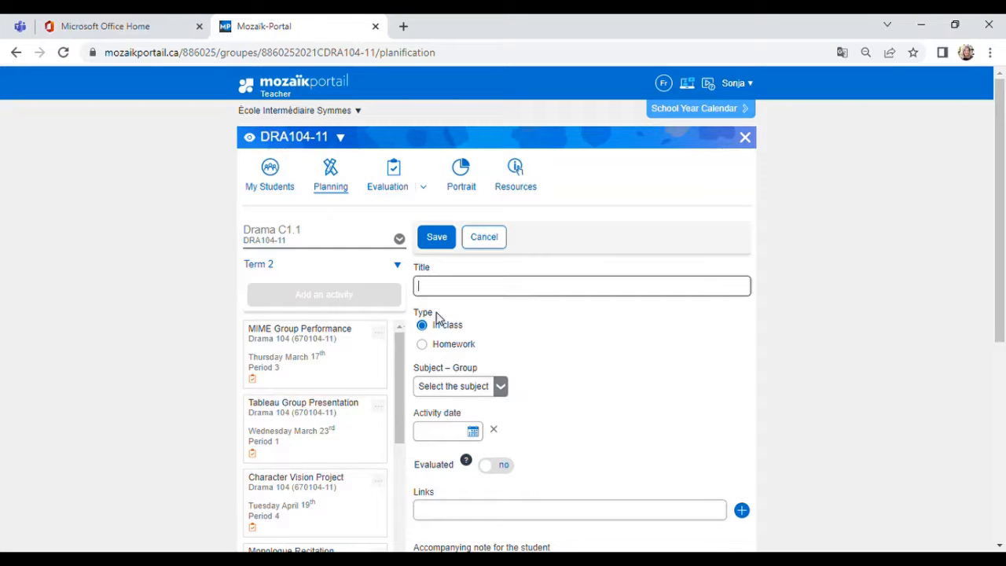
pyautogui.write('Test Assignment')
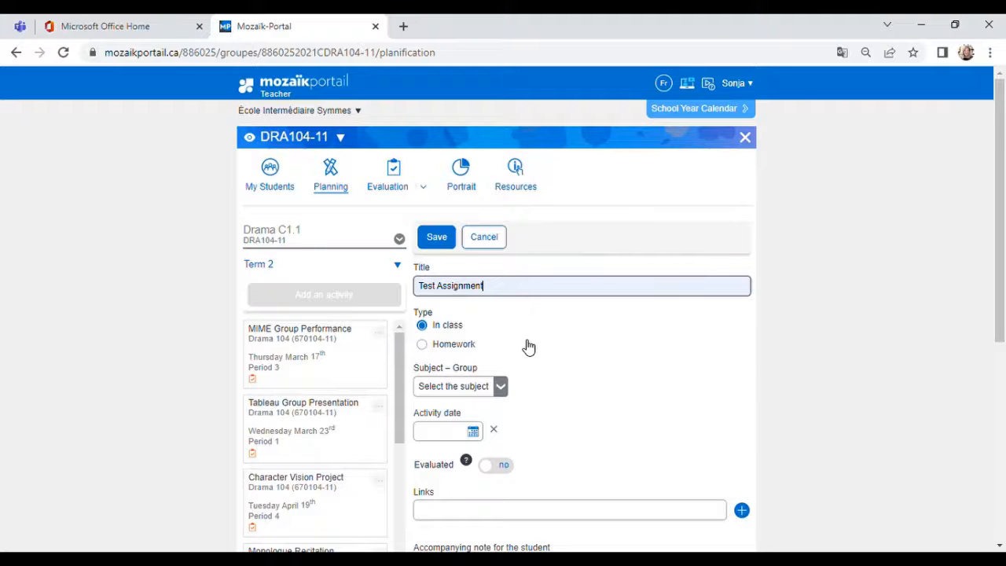
pyautogui.scroll(-1, 525, 345)
pyautogui.click(503, 321)
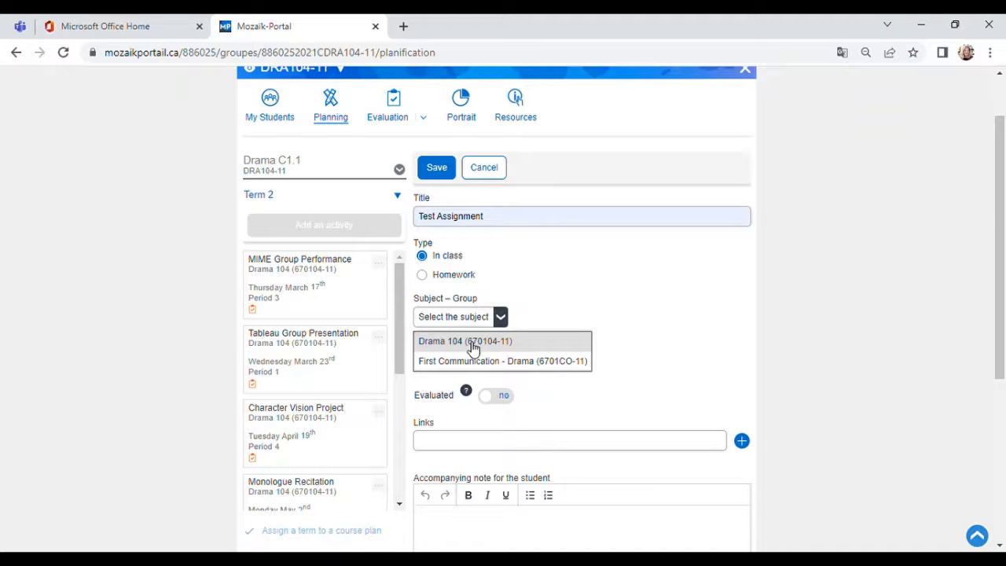
pyautogui.click(472, 344)
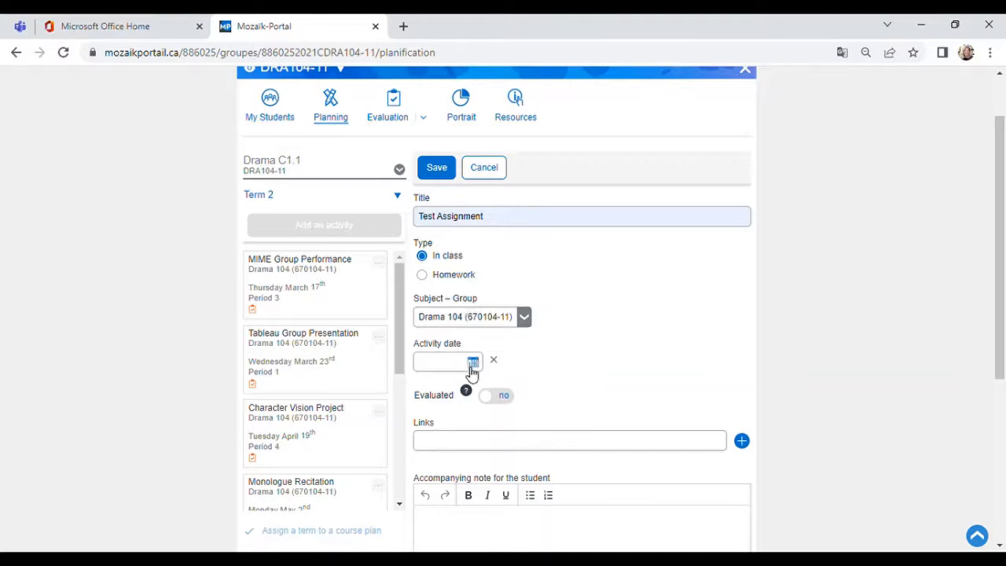
# Step: Set the new activity's date to Wednesday, May 11, 2022
pyautogui.click(474, 364)
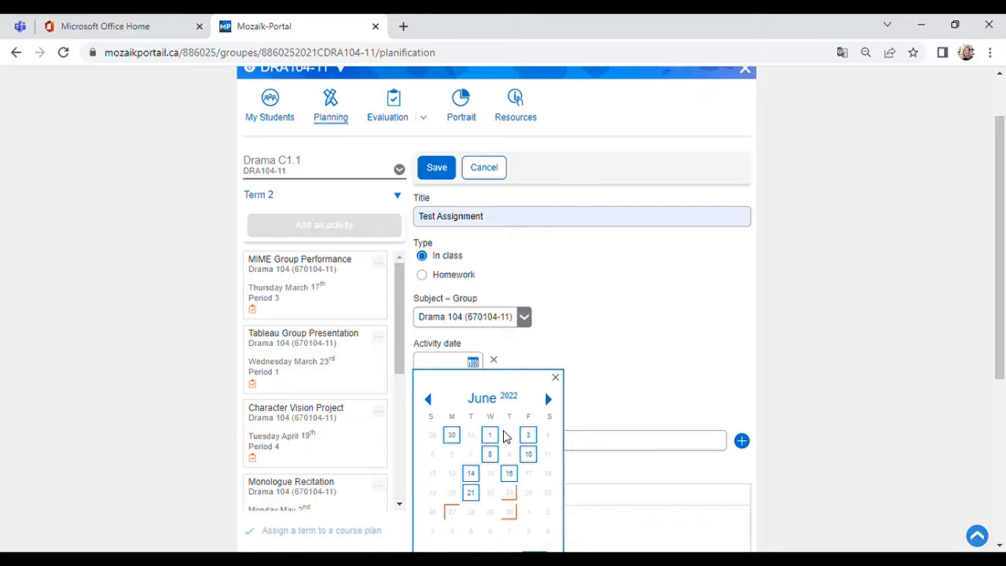
pyautogui.click(429, 401)
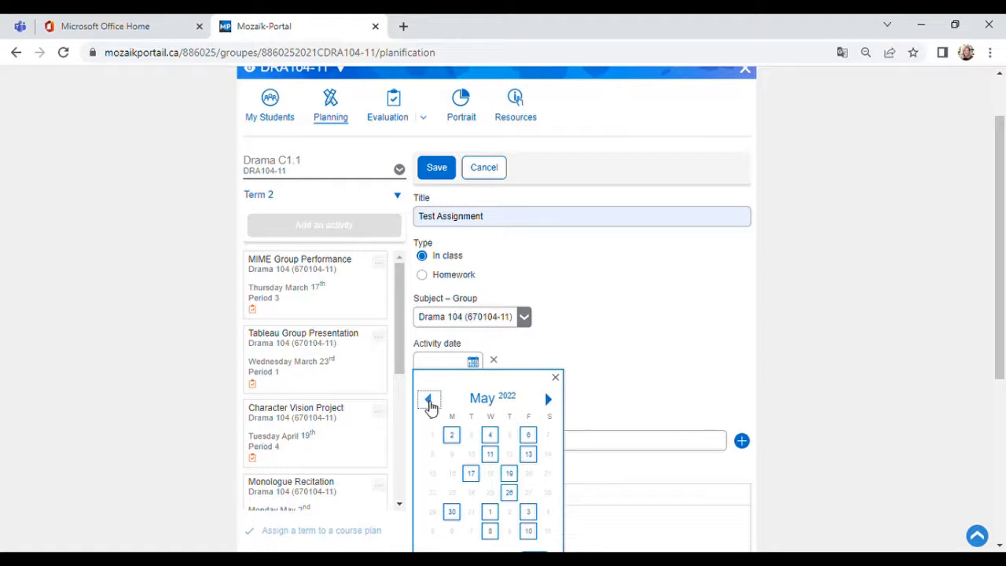
pyautogui.click(492, 455)
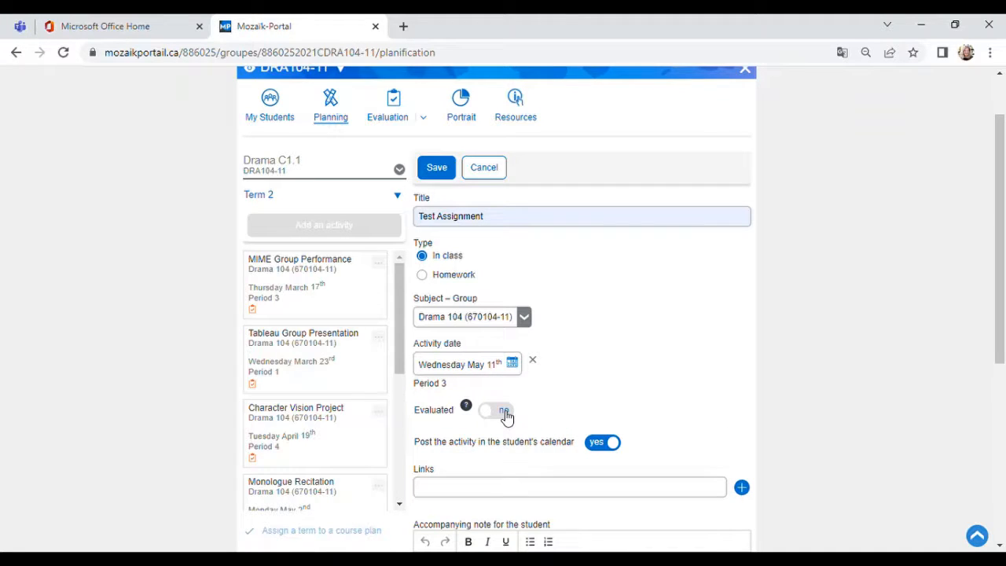
# Step: Mark the activity as evaluated under competency 1 – Creates dramatic works - Performs dramatic works, with a maximum mark of 100
pyautogui.click(503, 413)
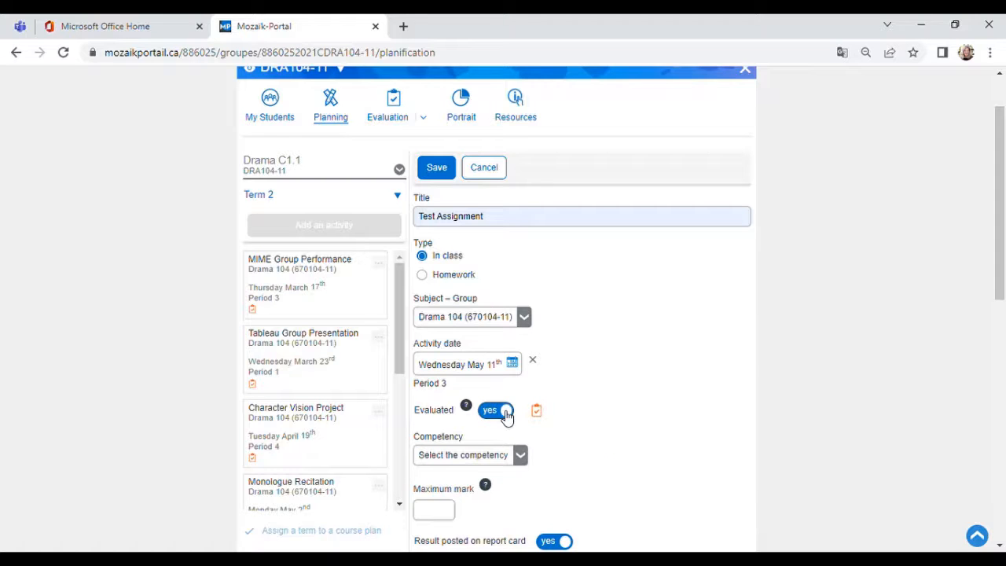
pyautogui.scroll(-2, 505, 415)
pyautogui.click(520, 350)
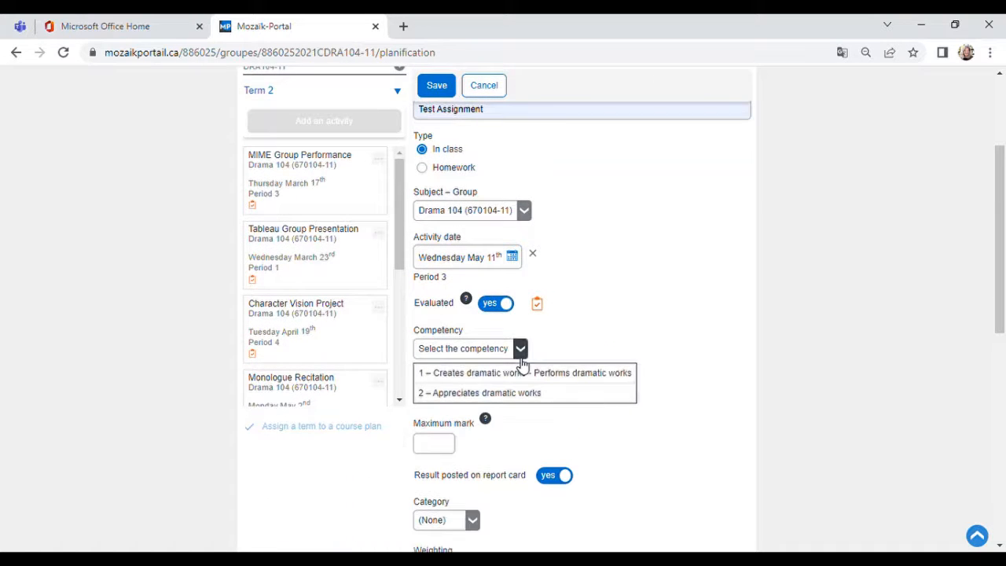
pyautogui.click(476, 379)
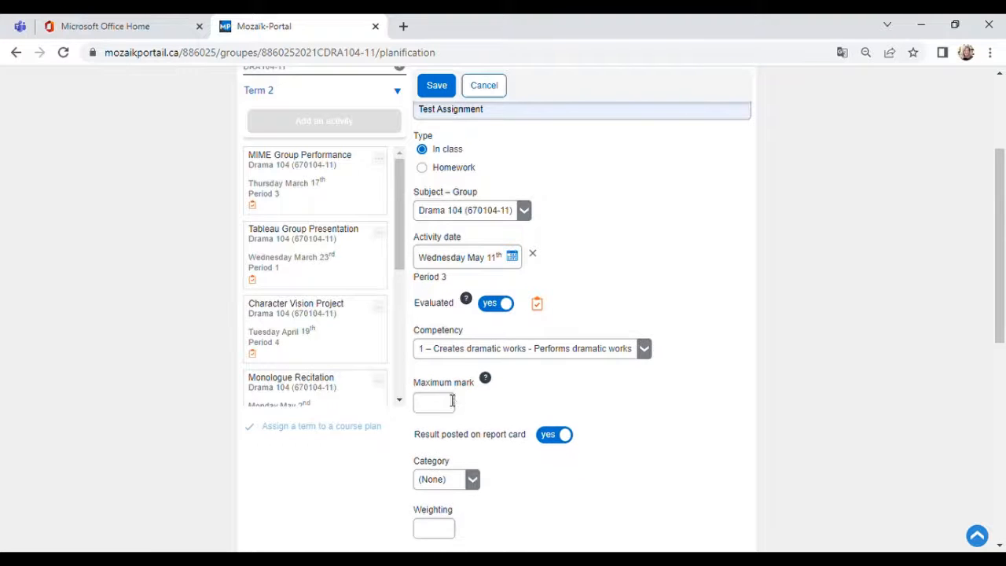
pyautogui.click(442, 407)
pyautogui.write('100')
# Step: Toggle report card posting off and back on, keep the category as (None), and set the weighting to 15
pyautogui.scroll(-2, 438, 409)
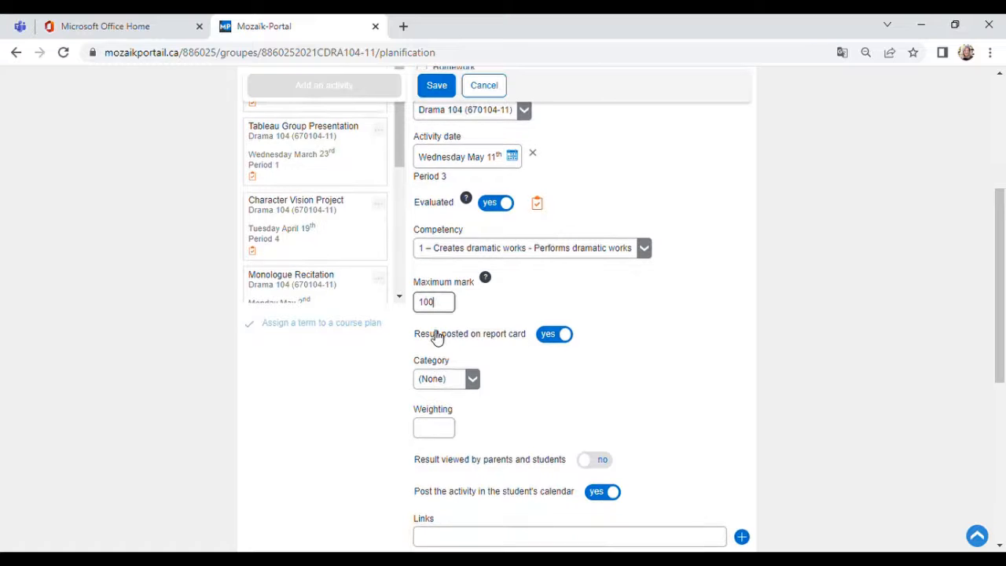
pyautogui.click(556, 342)
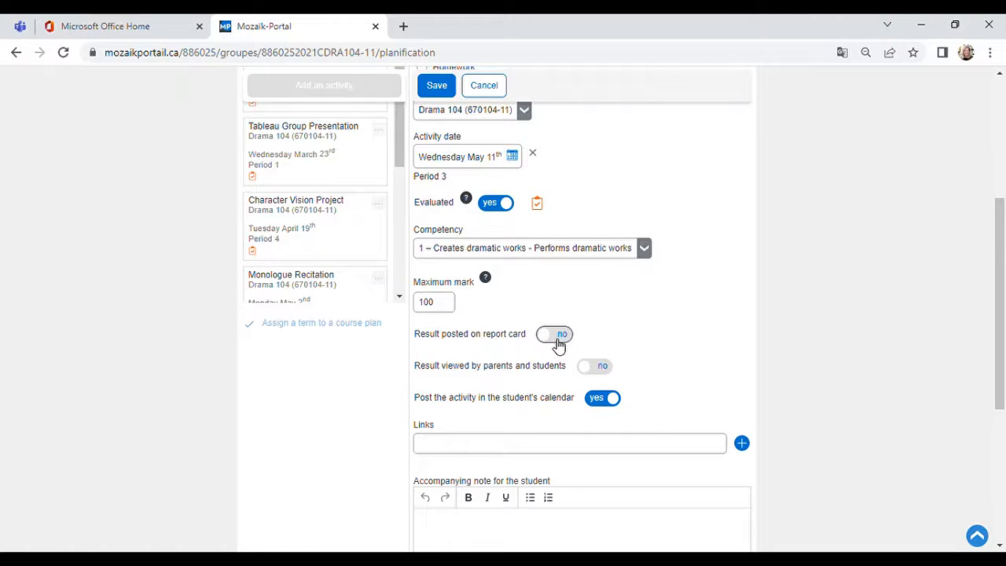
pyautogui.click(557, 342)
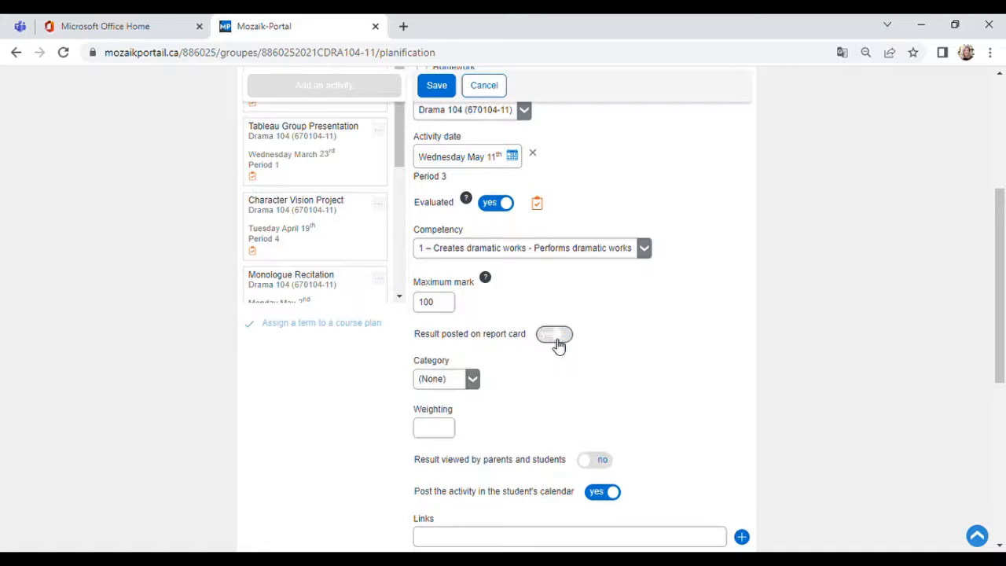
pyautogui.click(473, 380)
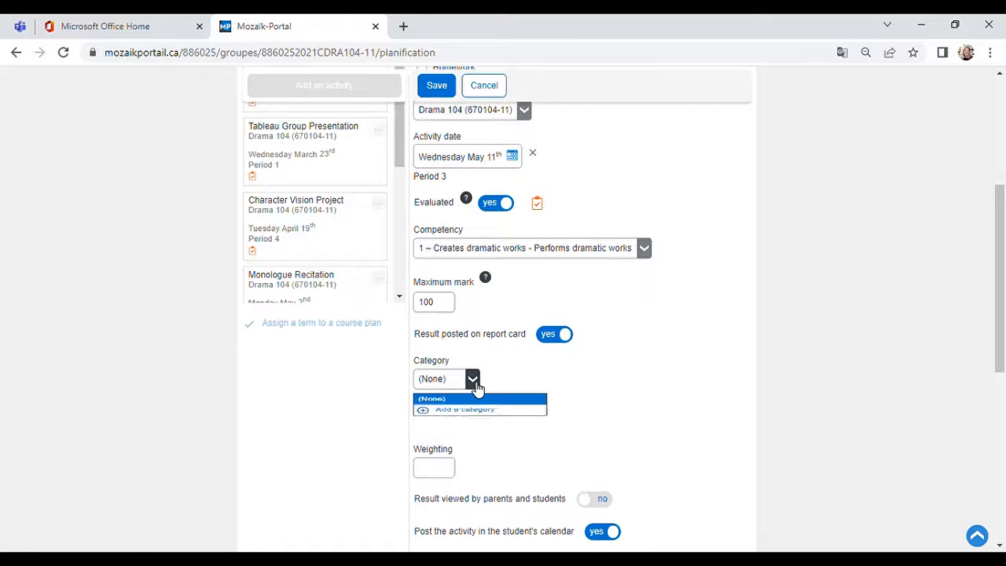
pyautogui.click(474, 383)
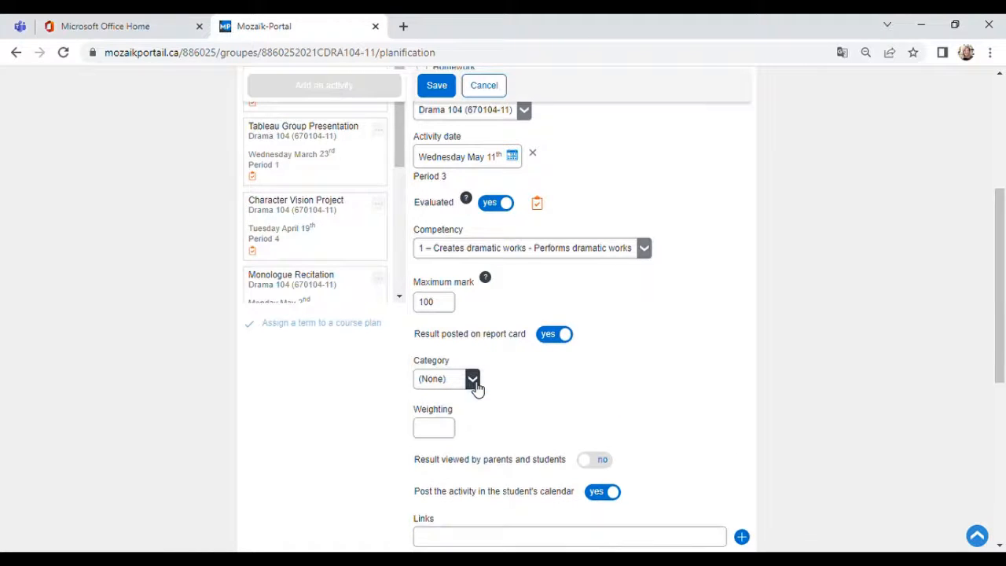
pyautogui.click(444, 430)
pyautogui.write('15')
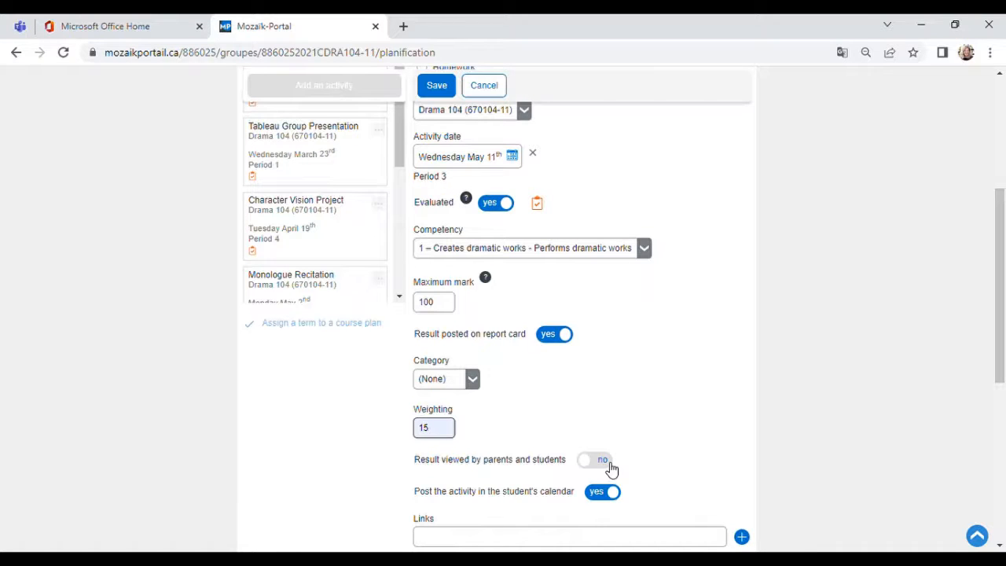
# Step: Try out the student calendar posting option, look over the links and note fields, and leave calendar posting set to no
pyautogui.scroll(-1, 521, 478)
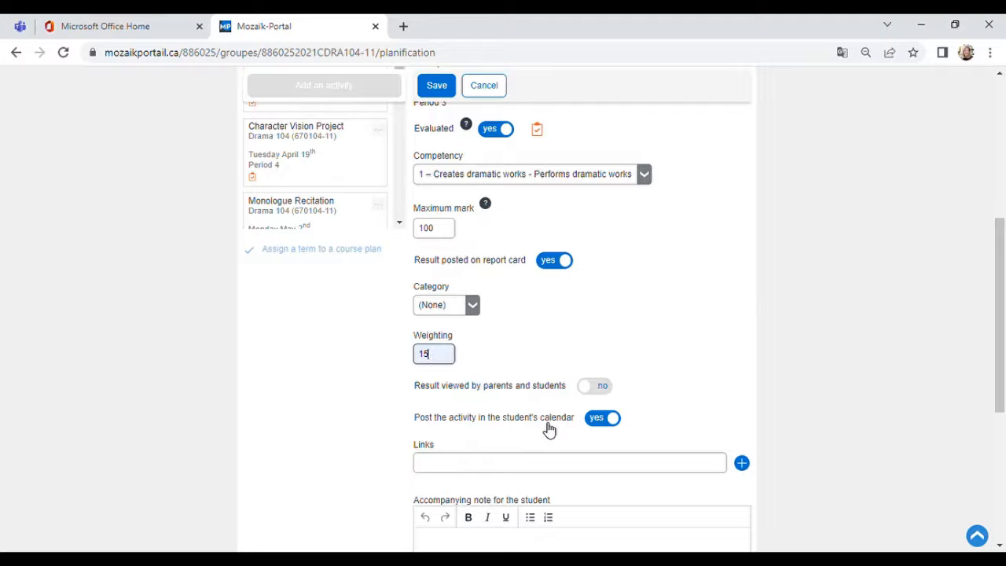
pyautogui.click(603, 425)
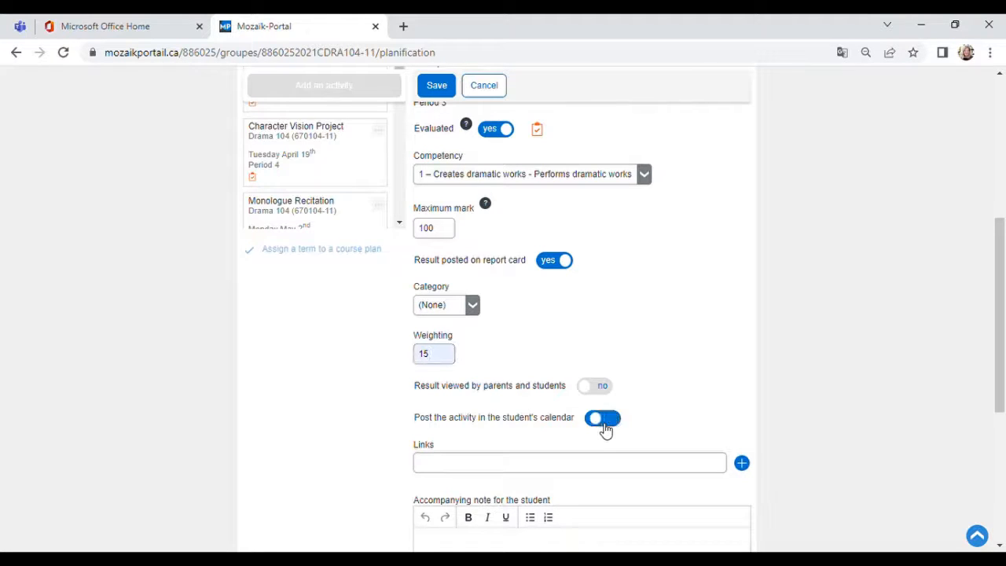
pyautogui.scroll(-1, 604, 428)
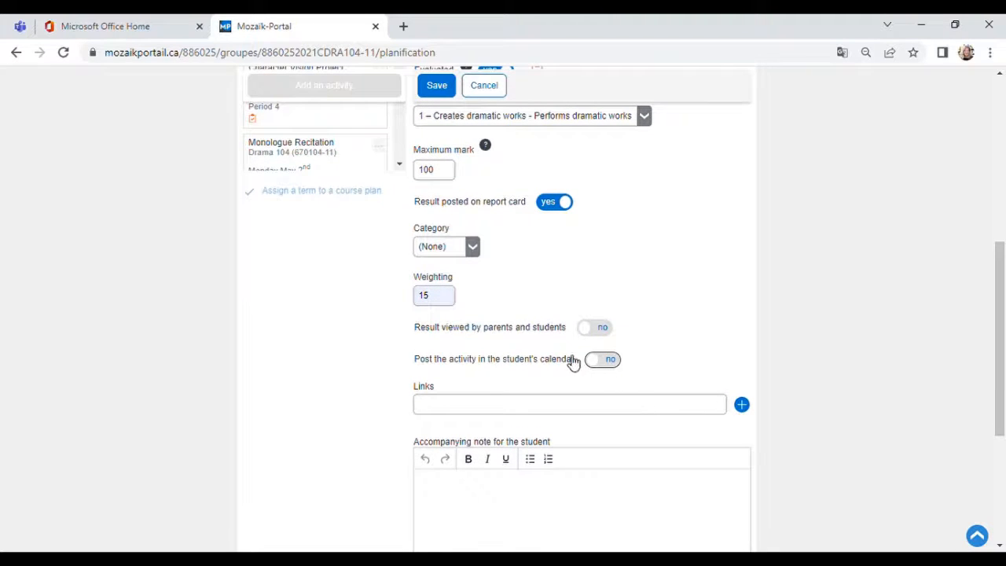
pyautogui.click(620, 368)
pyautogui.scroll(-2, 676, 353)
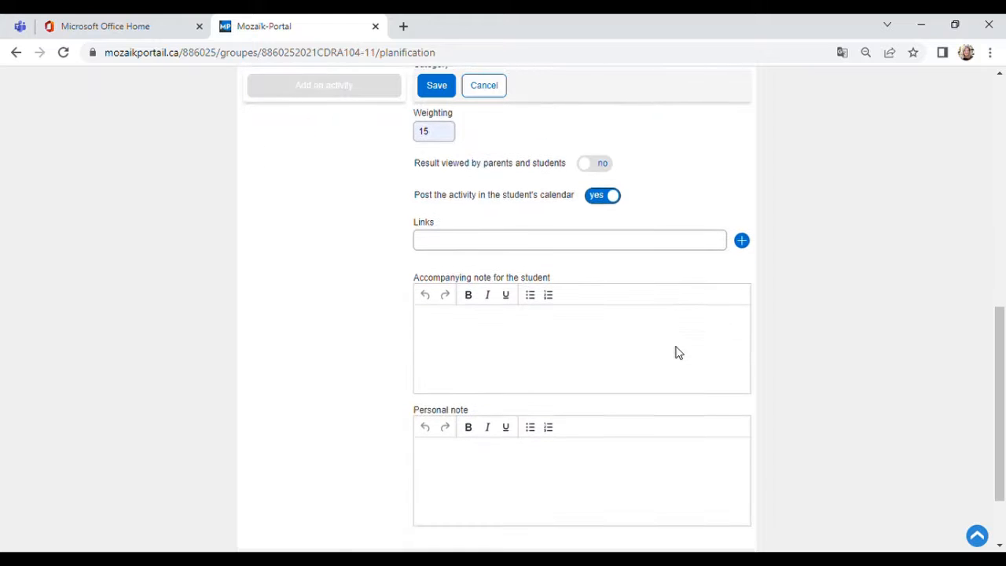
pyautogui.scroll(-1, 675, 353)
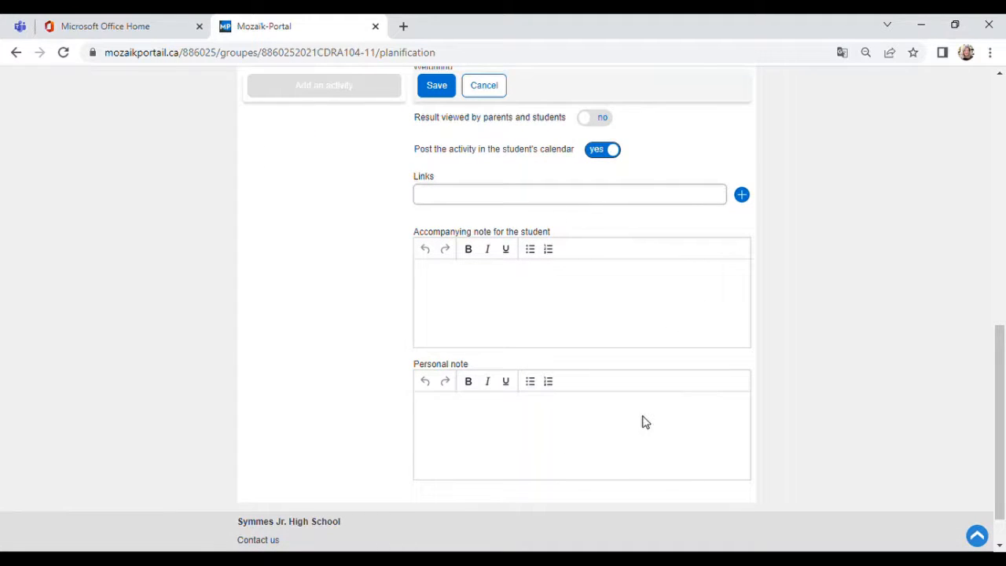
pyautogui.scroll(1, 636, 318)
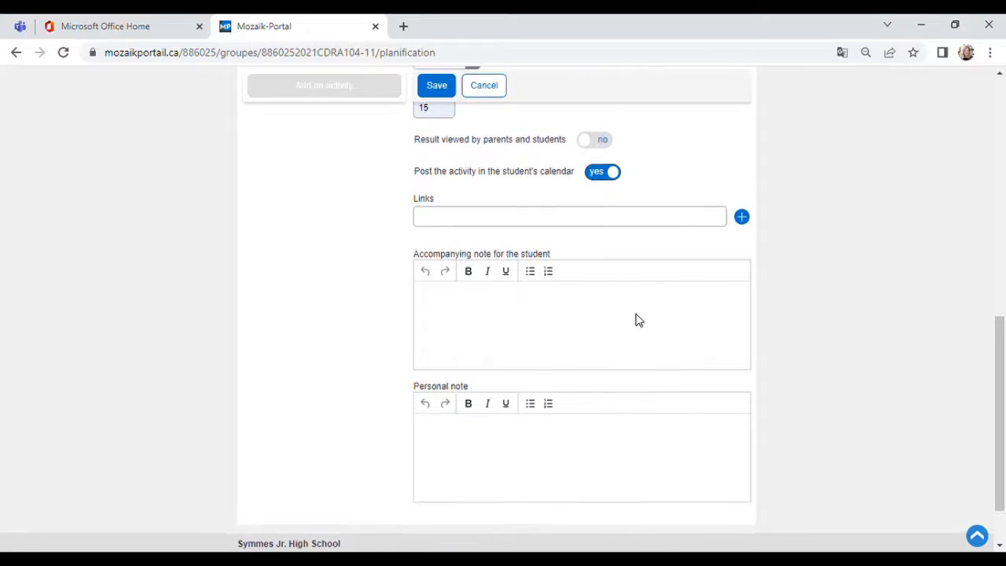
pyautogui.scroll(1, 635, 318)
pyautogui.click(599, 214)
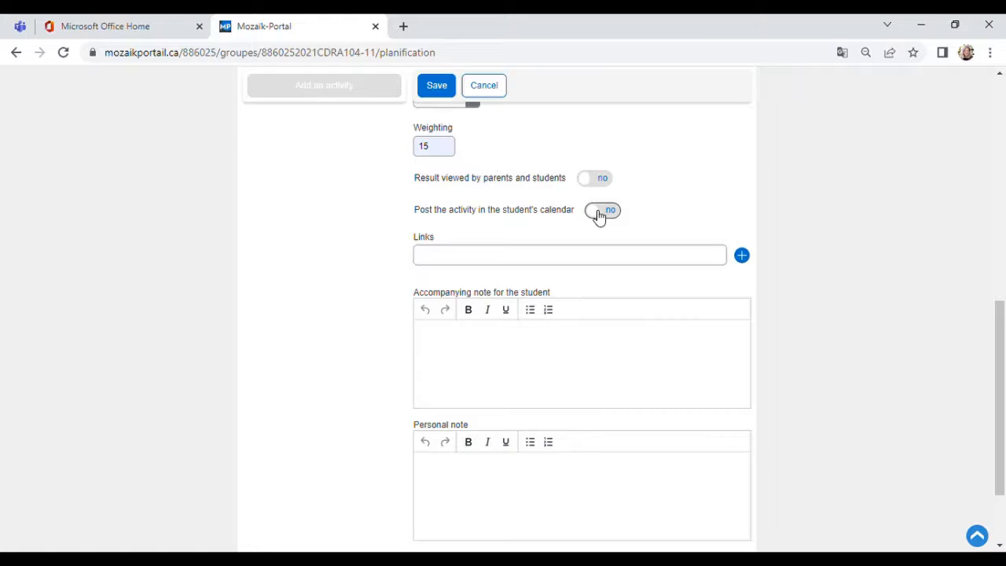
# Step: Review the completed activity form and cancel it without saving
pyautogui.scroll(7, 598, 216)
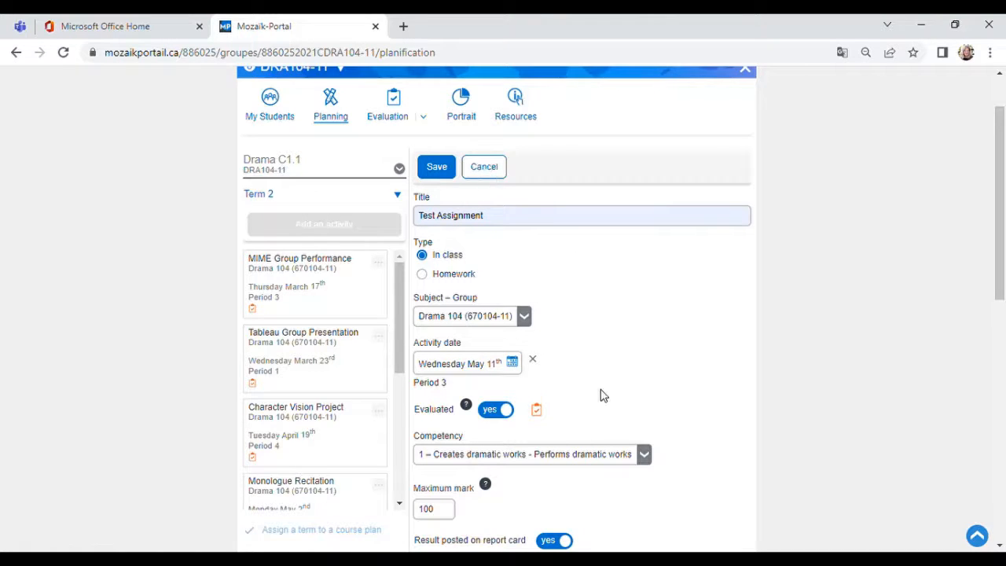
pyautogui.scroll(-6, 599, 395)
pyautogui.scroll(7, 602, 395)
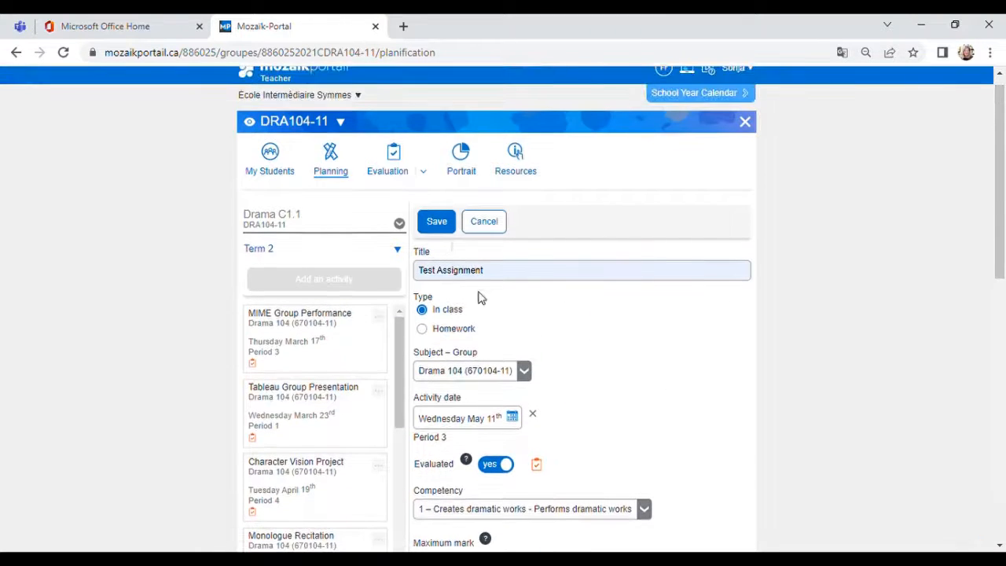
pyautogui.click(484, 222)
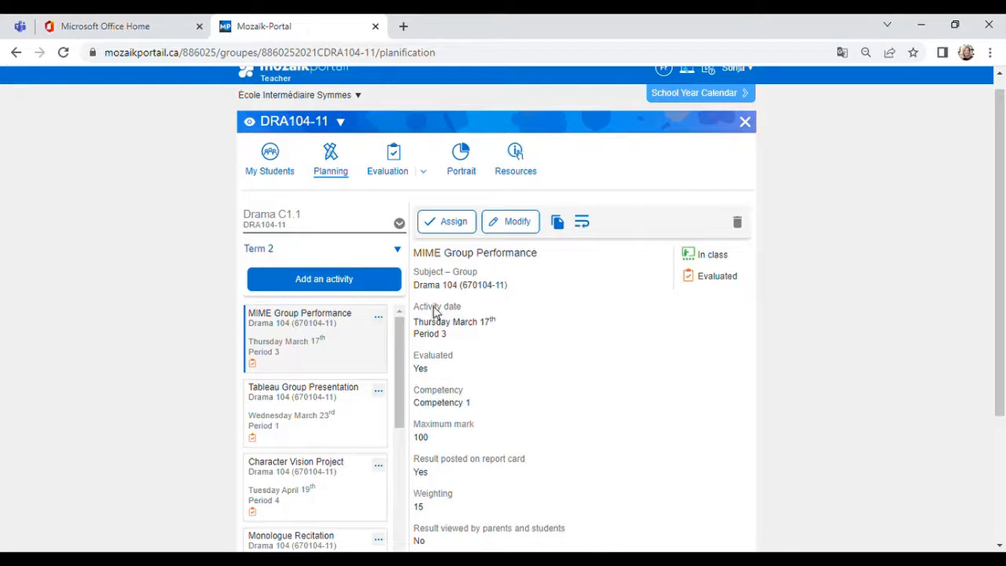
# Step: Open the group's evaluation activities and display them in table view
pyautogui.click(424, 171)
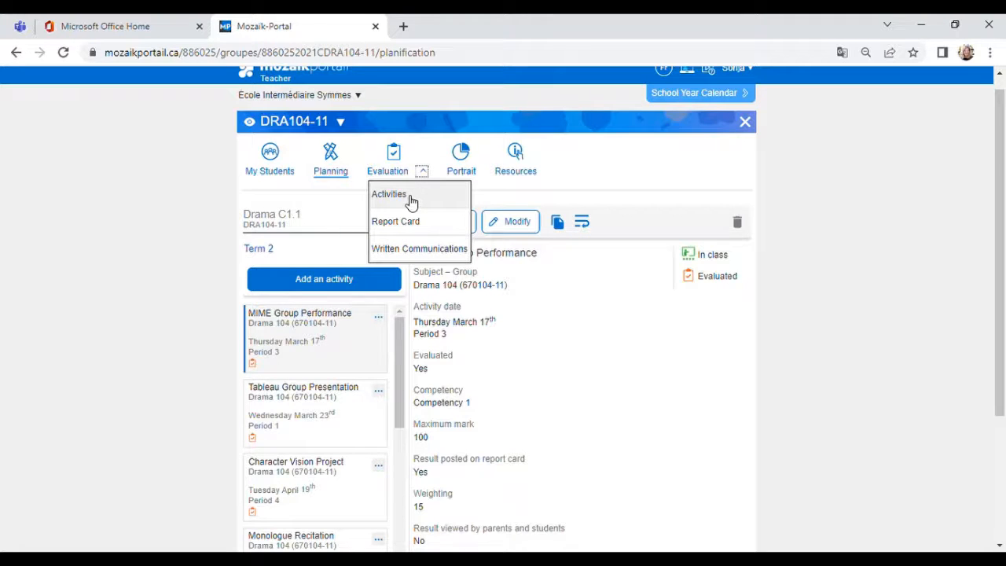
pyautogui.click(409, 196)
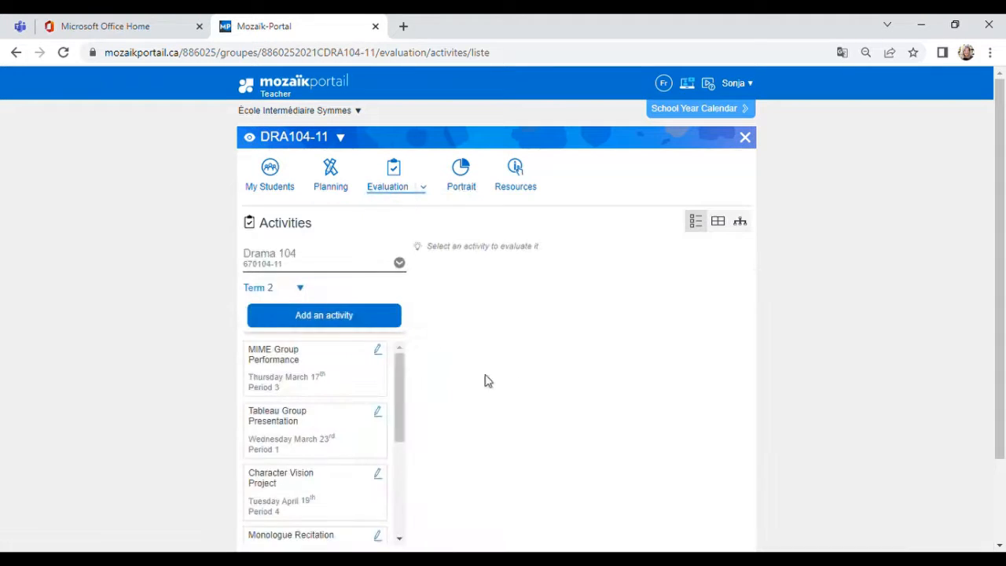
pyautogui.click(723, 225)
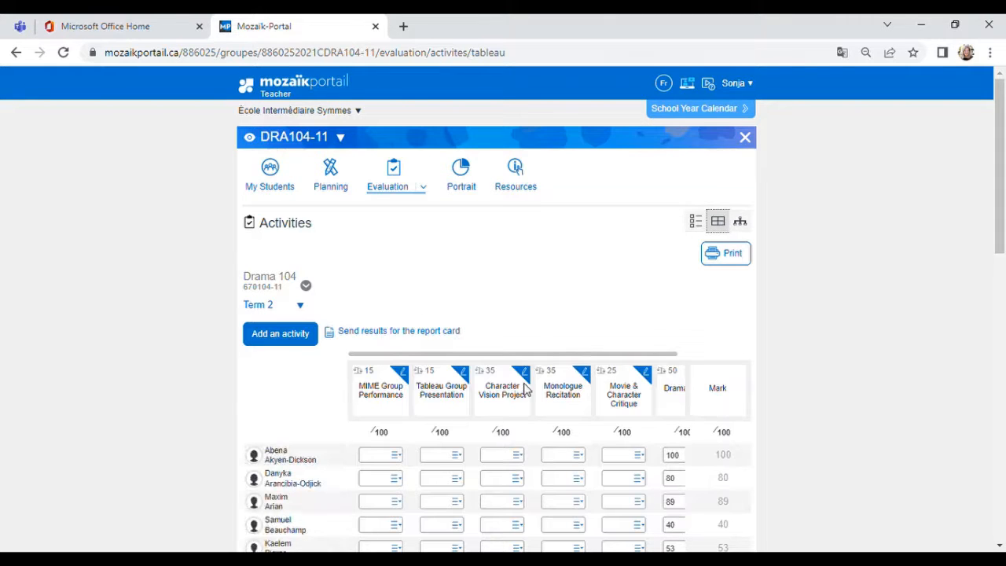
# Step: Examine the table's student marks and the mark entry cells for the MIME Group Performance activity
pyautogui.scroll(-3, 525, 389)
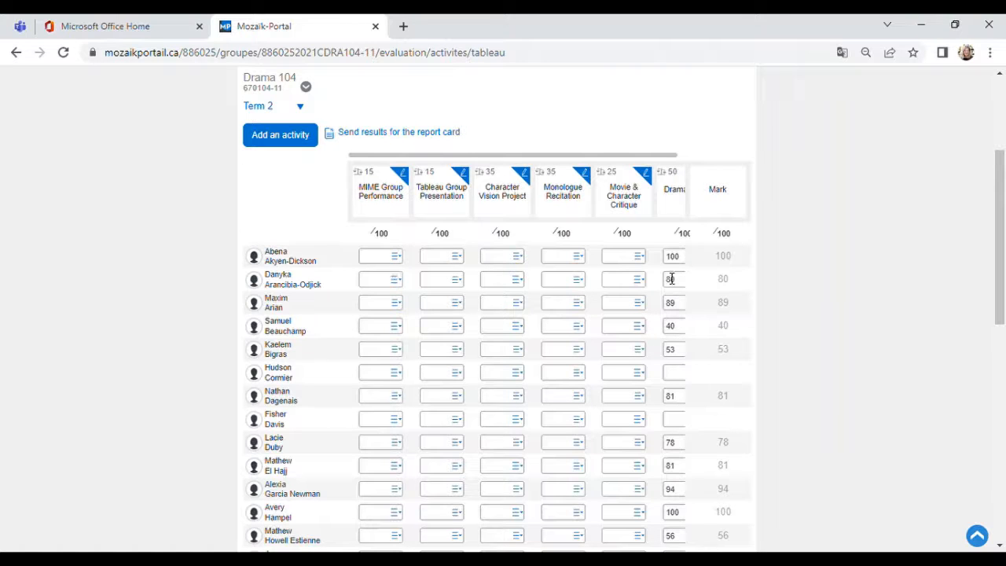
pyautogui.click(386, 260)
pyautogui.click(386, 287)
pyautogui.click(384, 264)
pyautogui.scroll(3, 433, 220)
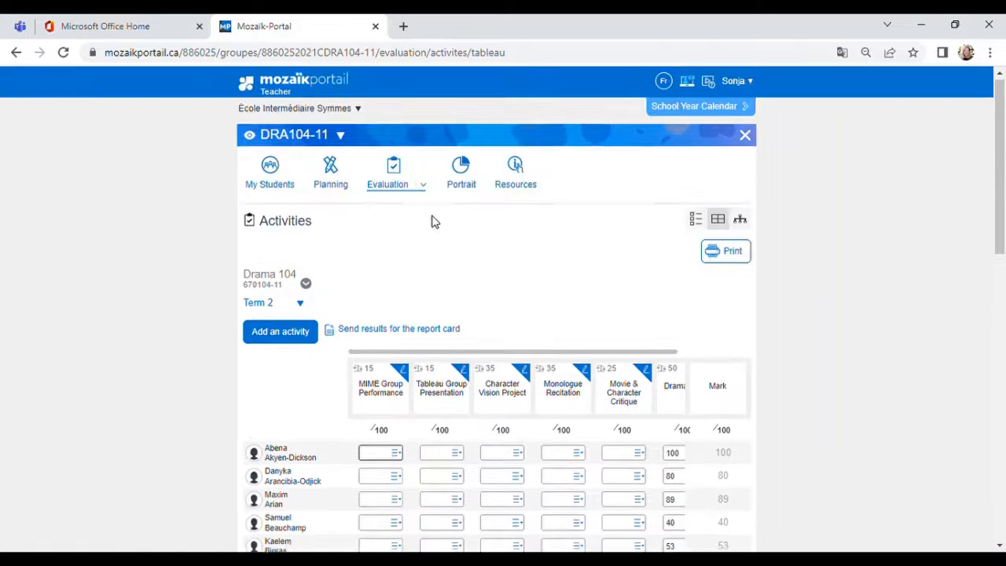
# Step: Switch the evaluation activities to list view and open the MIME Group Performance activity for marking
pyautogui.click(699, 225)
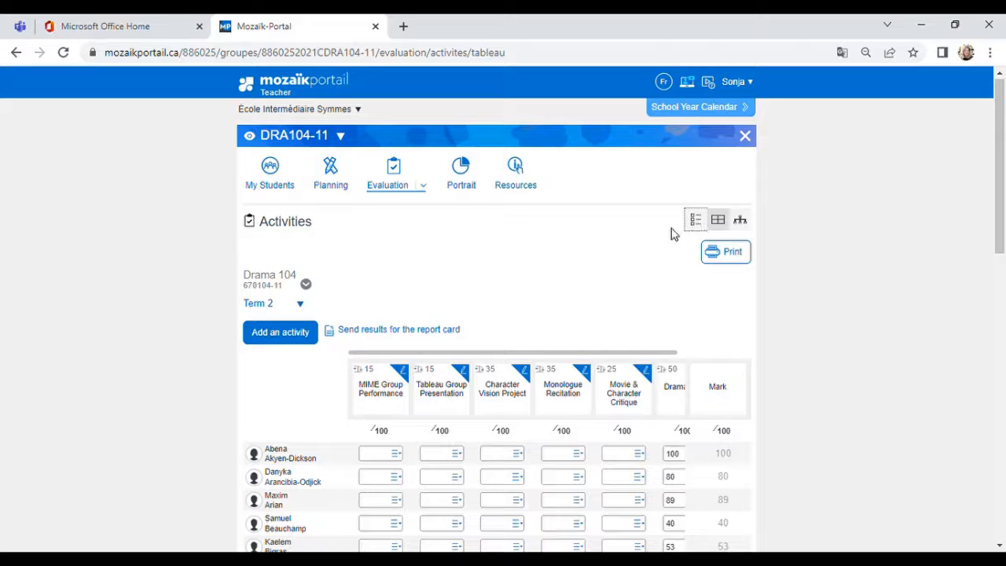
pyautogui.click(696, 221)
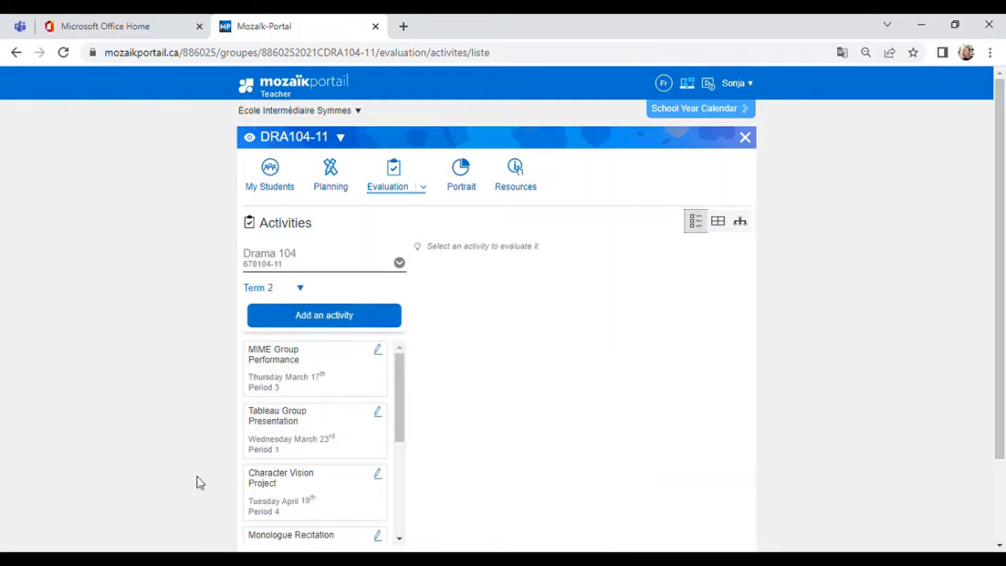
pyautogui.click(314, 369)
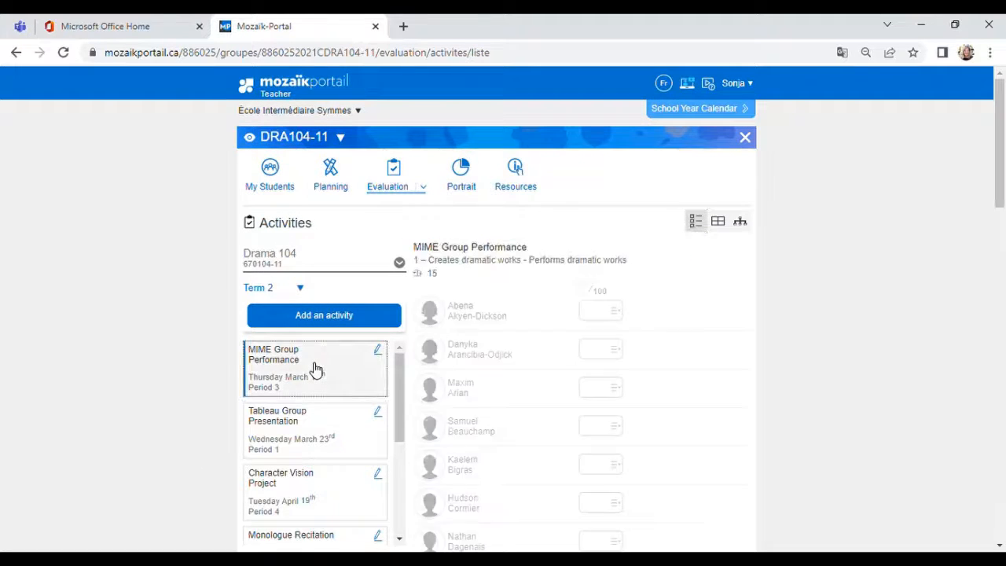
# Step: Enter a mark of 100 for the first student and move down through the following students' mark fields
pyautogui.click(600, 313)
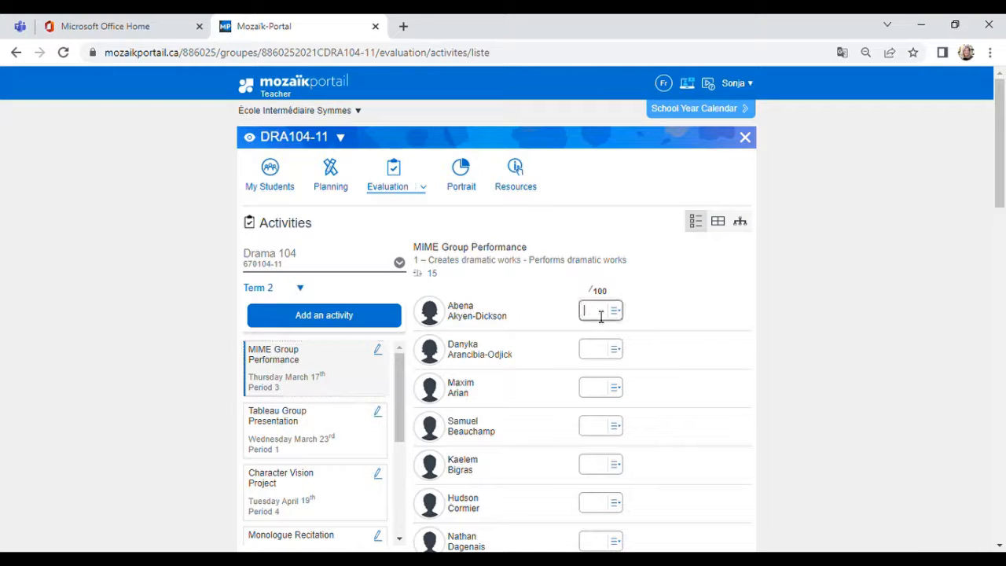
pyautogui.write('100')
pyautogui.press('Tab')
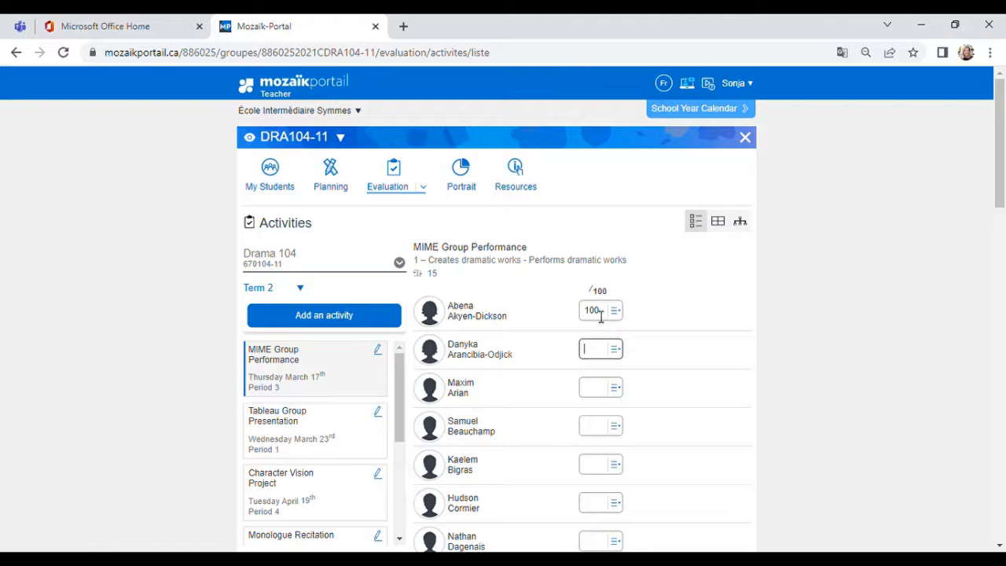
pyautogui.press('Tab')
pyautogui.press('Tab')
pyautogui.press('Tab')
pyautogui.press('Tab')
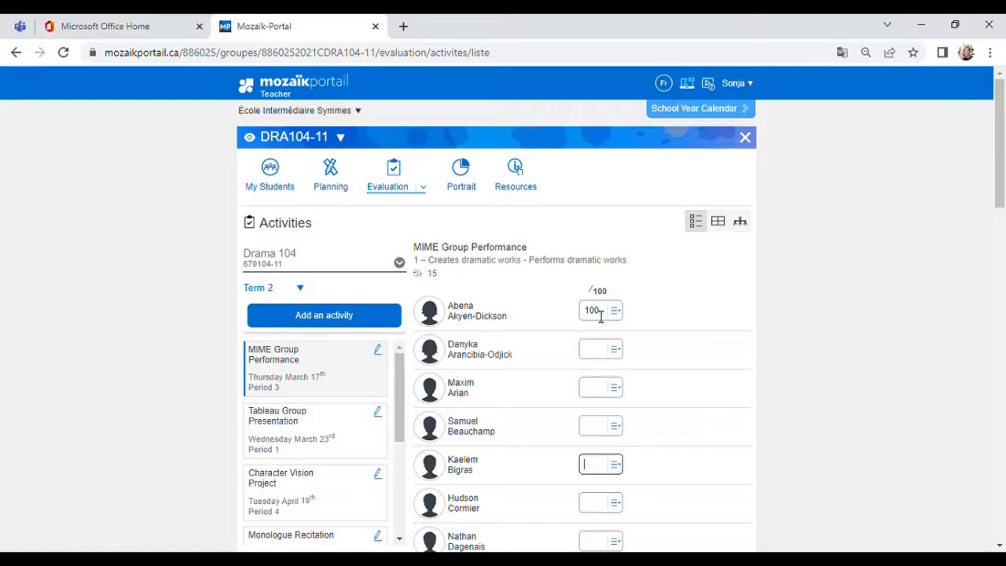
pyautogui.press('Tab')
pyautogui.press('Tab')
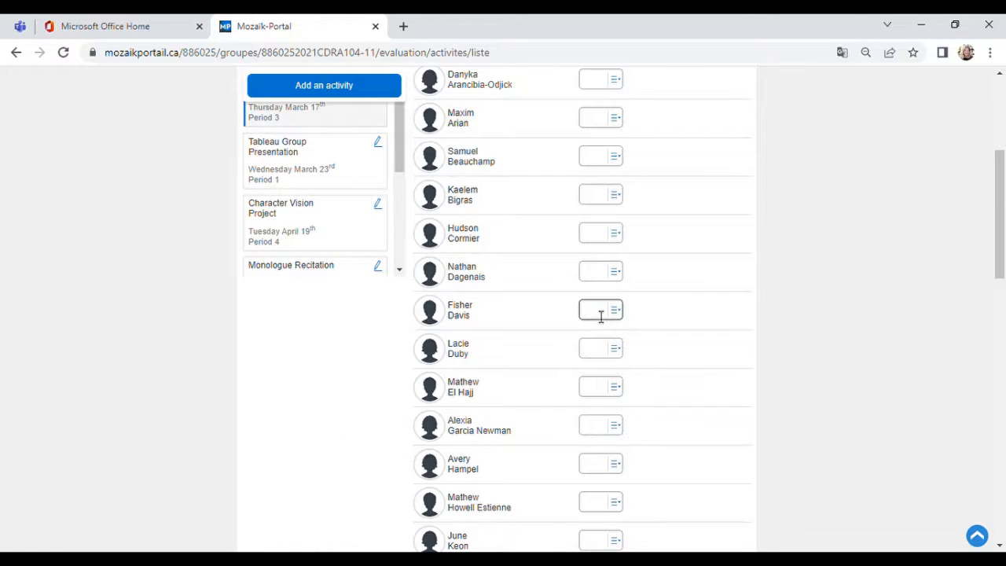
# Step: Clear the first student's mark for the MIME Group Performance activity
pyautogui.scroll(3, 600, 316)
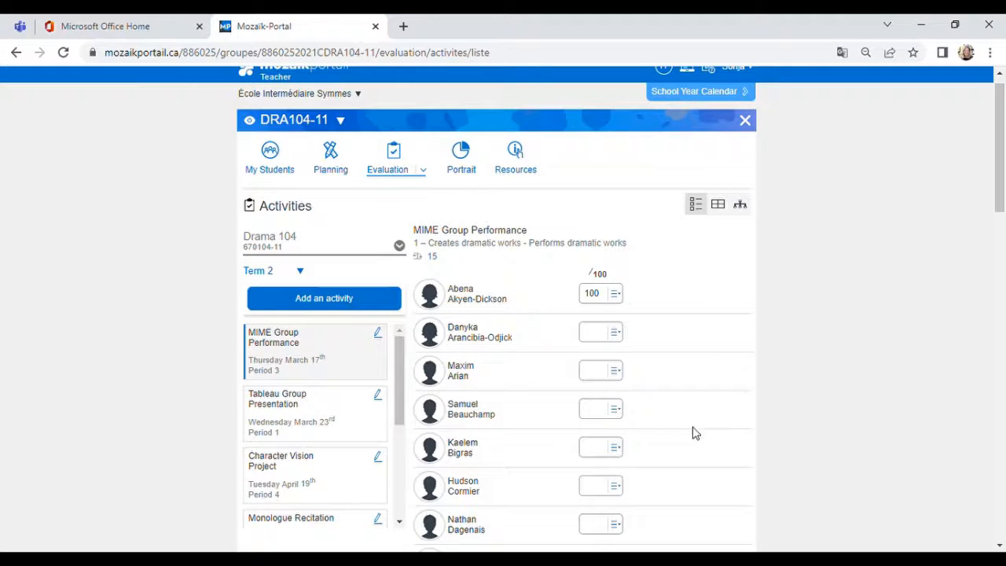
pyautogui.click(608, 303)
pyautogui.press('BackSpace')
pyautogui.press('BackSpace')
pyautogui.press('BackSpace')
pyautogui.scroll(1, 483, 262)
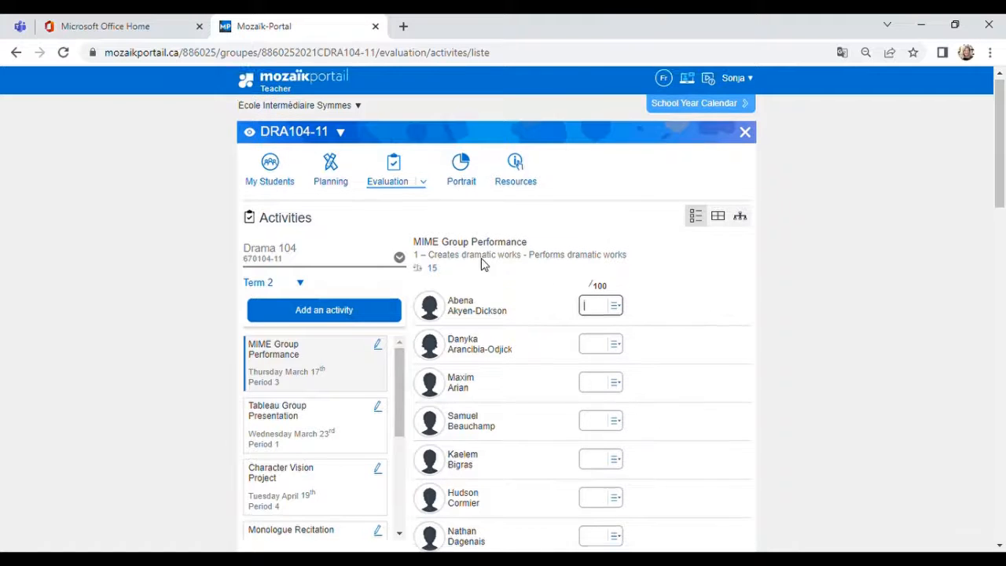
# Step: Go to the group's planning, open the MIME Group Performance activity for modification, and cancel without changes
pyautogui.click(333, 186)
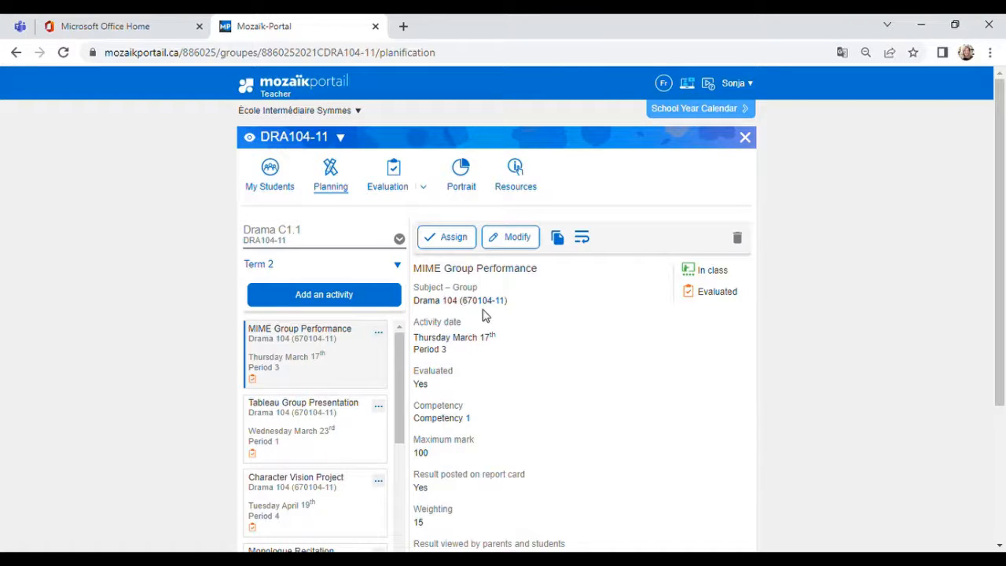
pyautogui.click(515, 240)
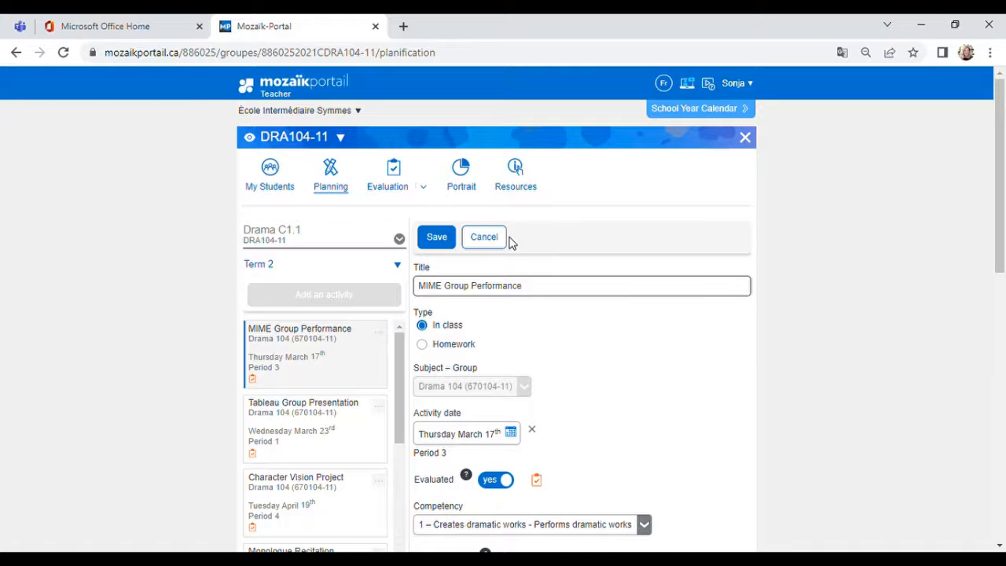
pyautogui.click(485, 242)
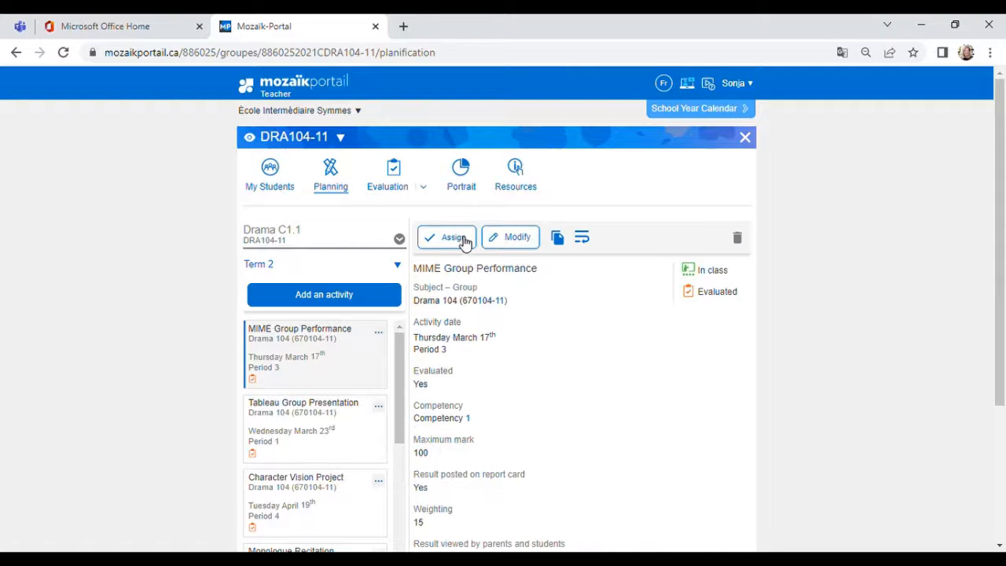
# Step: Check the course plan choices for assigning the MIME Group Performance activity, and cancel the assignment
pyautogui.click(464, 240)
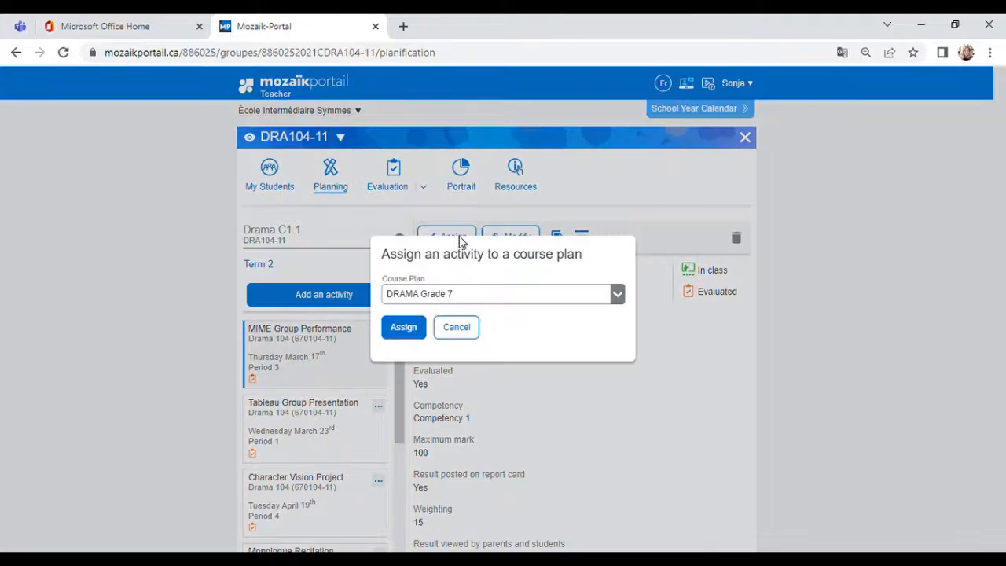
pyautogui.click(618, 296)
pyautogui.click(620, 300)
pyautogui.click(457, 333)
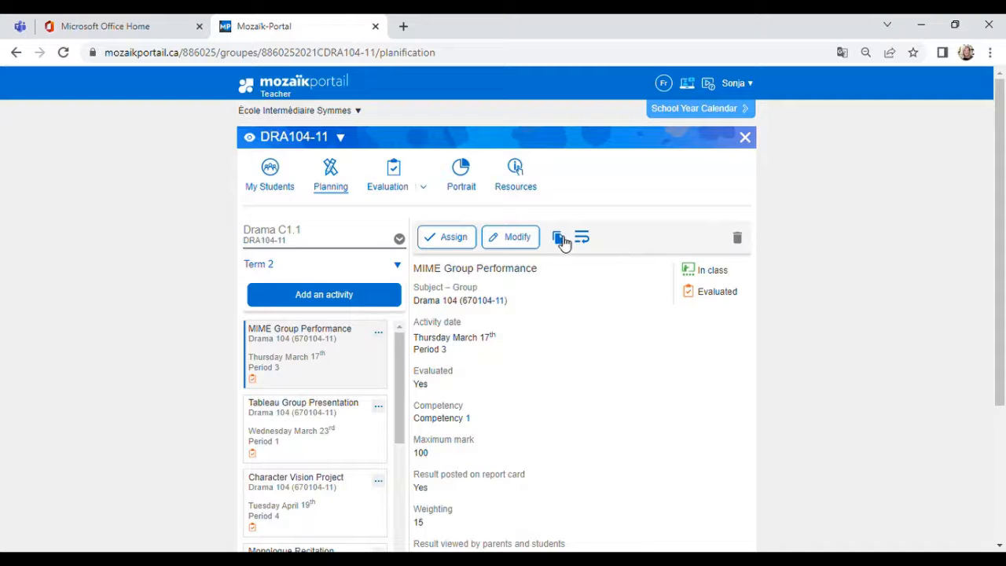
# Step: Look over the groups the MIME Group Performance activity can be duplicated to, and cancel the duplication
pyautogui.click(381, 334)
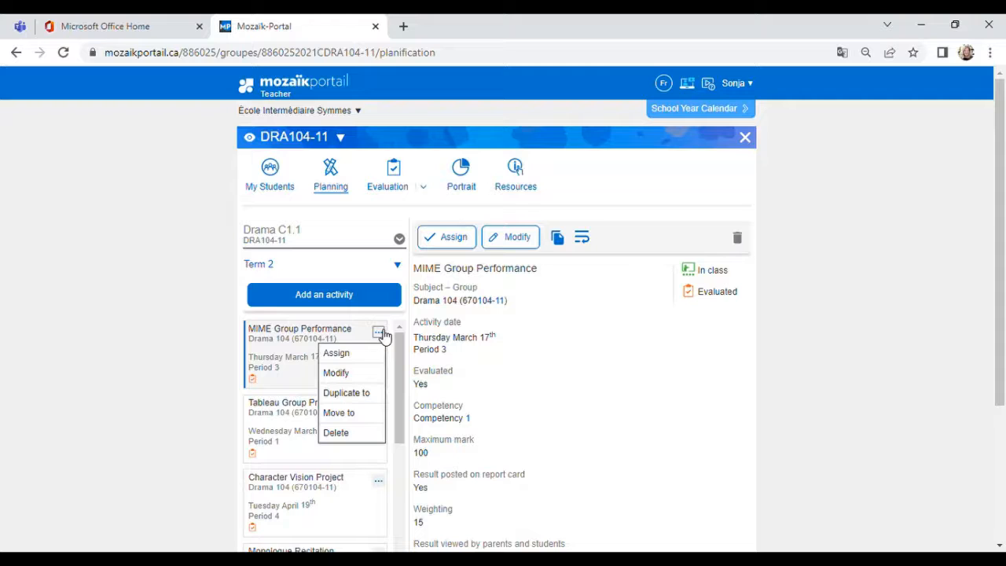
pyautogui.click(362, 394)
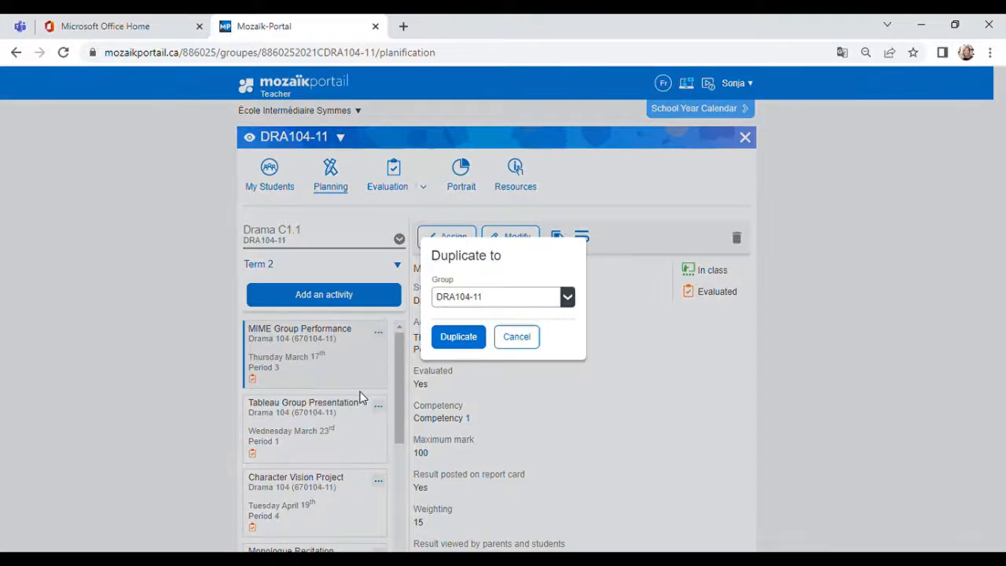
pyautogui.click(569, 300)
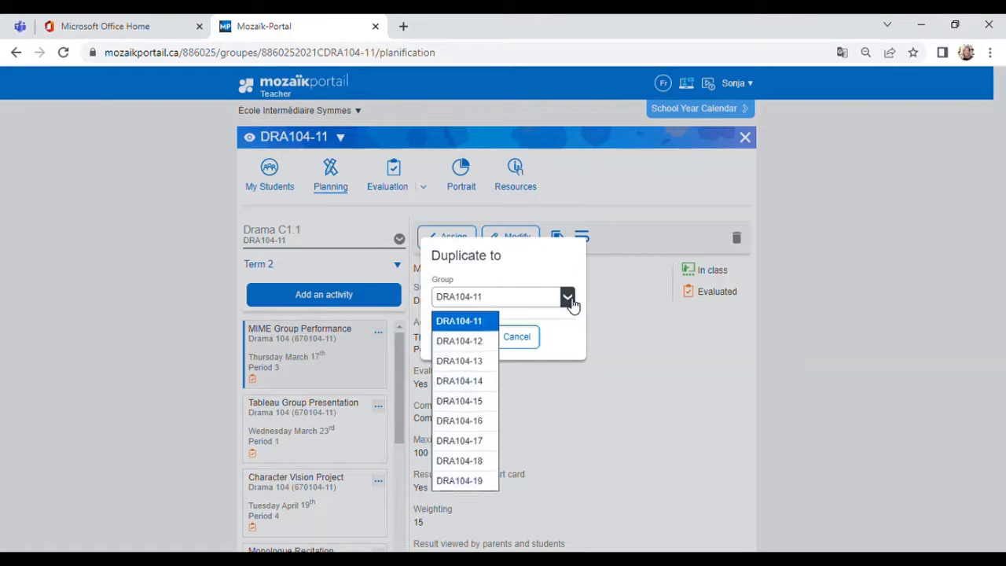
pyautogui.click(569, 300)
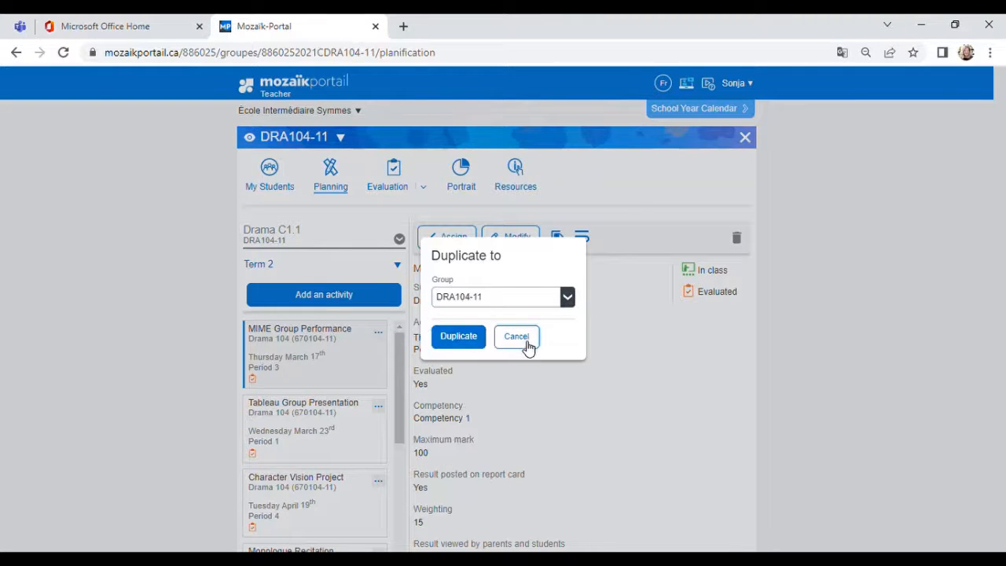
pyautogui.click(525, 343)
# Step: View the term options for moving the MIME Group Performance activity, cancel the move, and review the activity's other actions
pyautogui.click(378, 332)
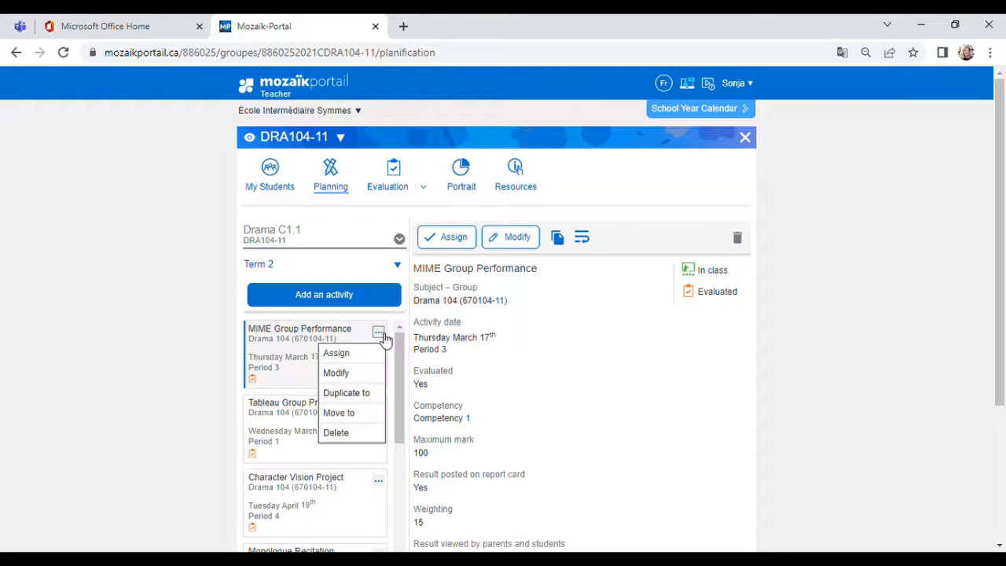
pyautogui.click(364, 422)
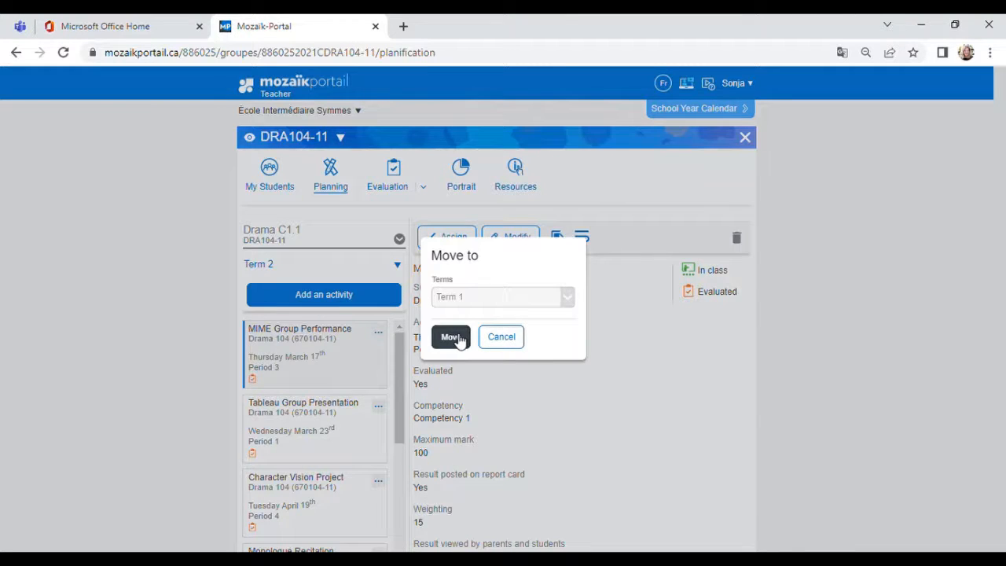
pyautogui.click(503, 338)
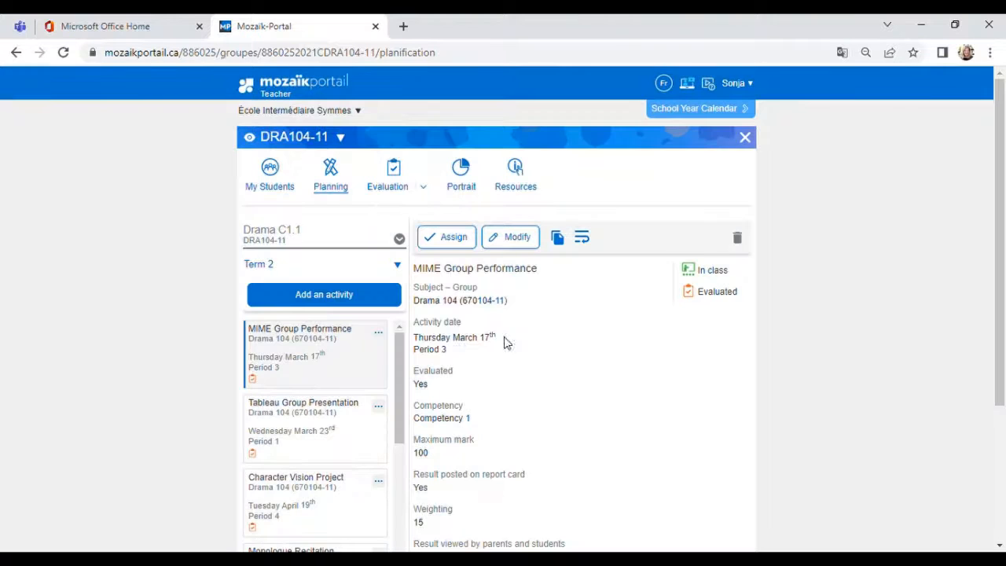
pyautogui.click(379, 334)
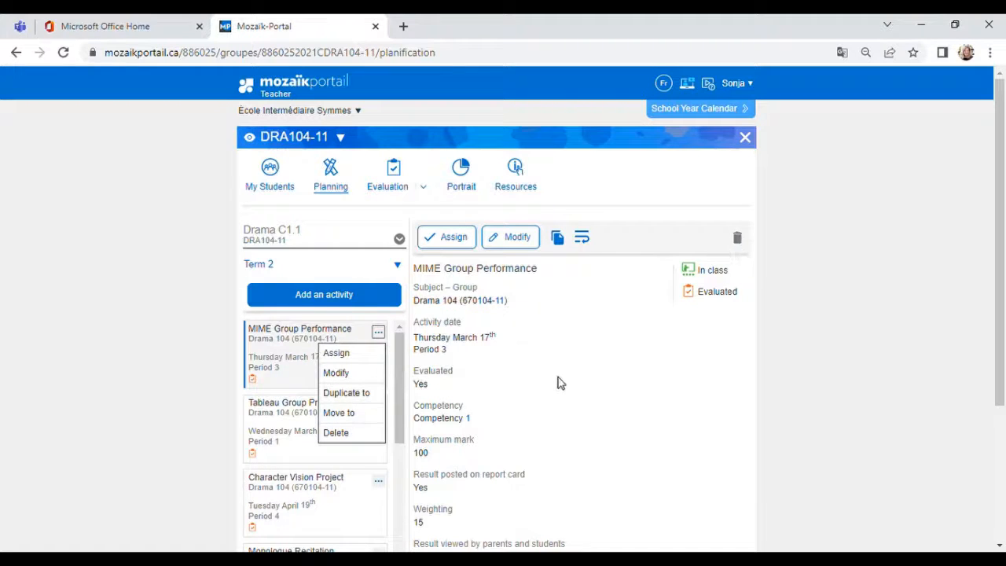
pyautogui.click(624, 220)
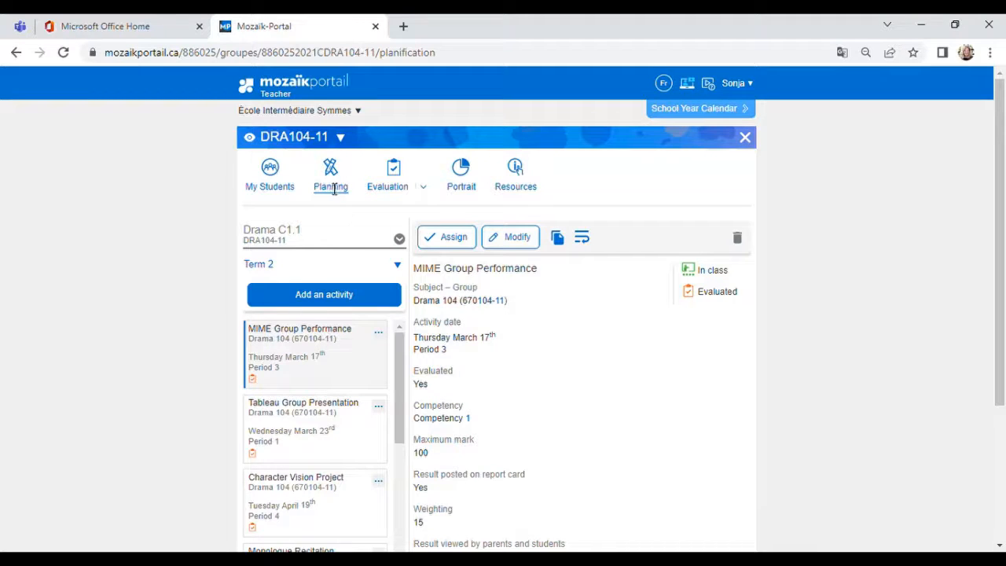
# Step: Leave the group, open the course plans, and start a new plan titled DRAMA Grade 8
pyautogui.click(746, 138)
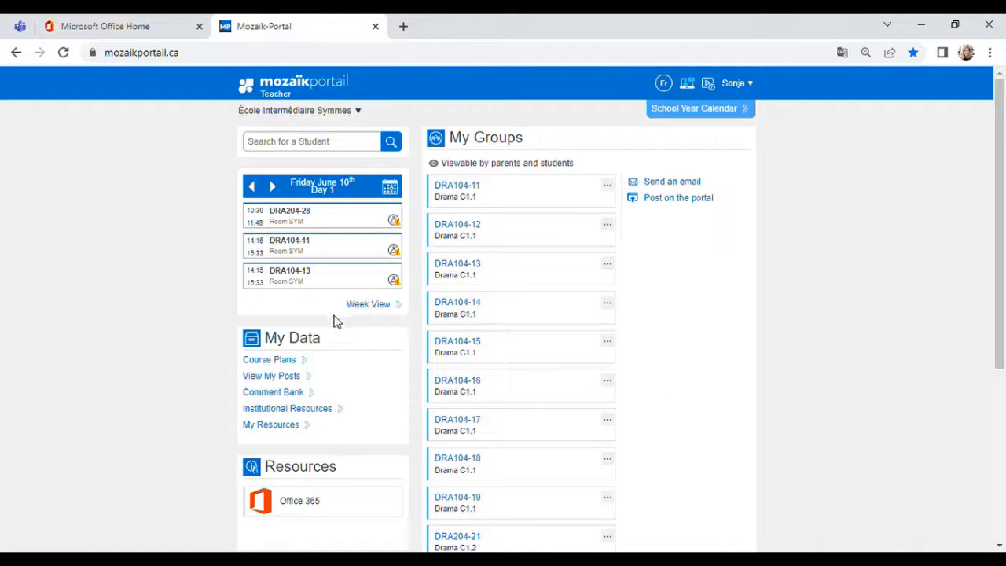
pyautogui.click(284, 362)
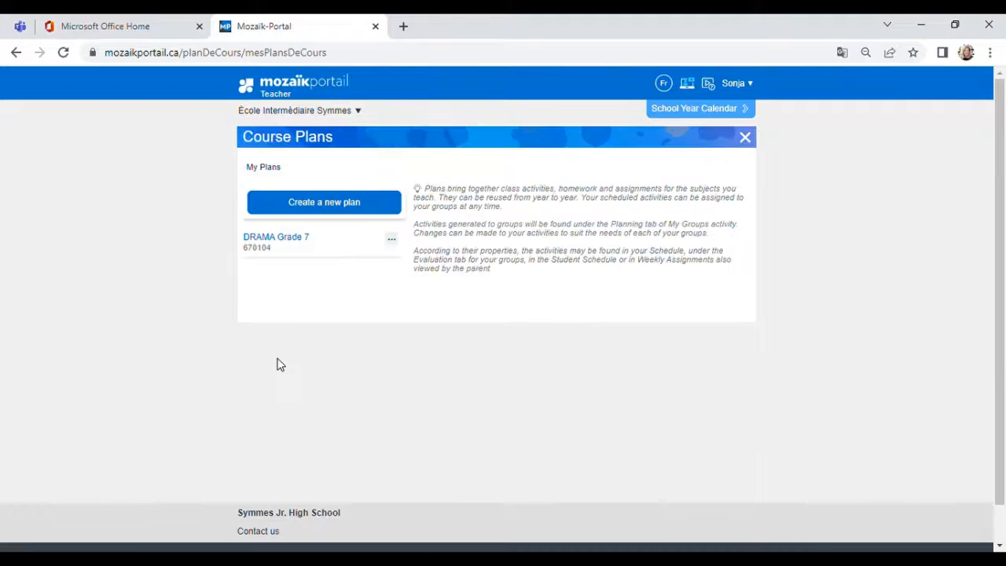
pyautogui.click(327, 209)
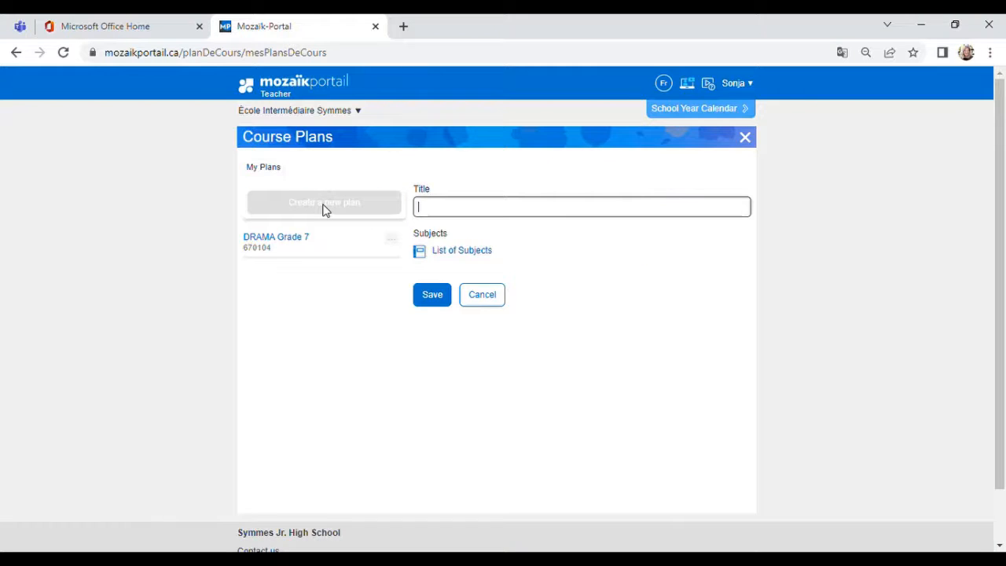
pyautogui.write('DRAMA Grade')
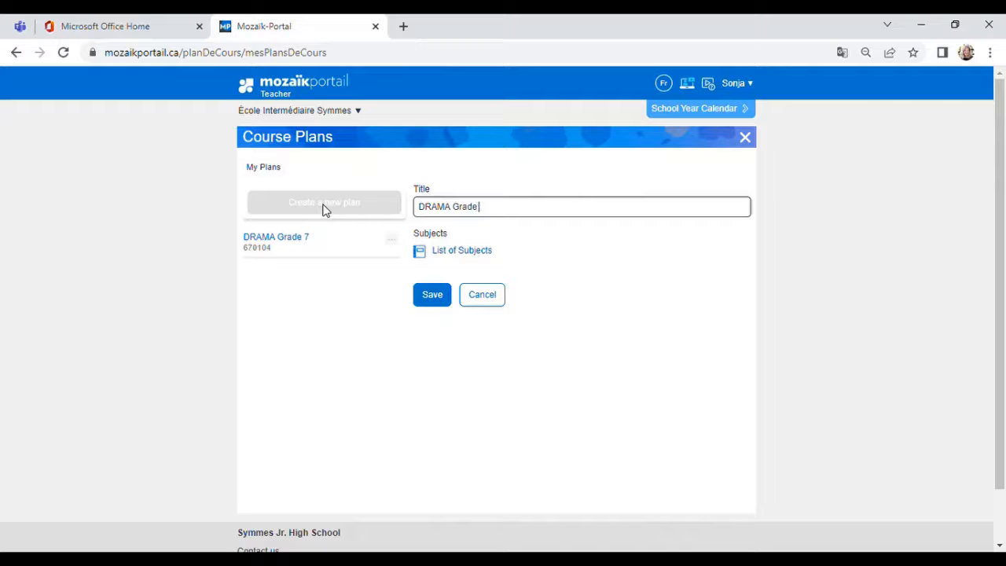
pyautogui.write(' 8')
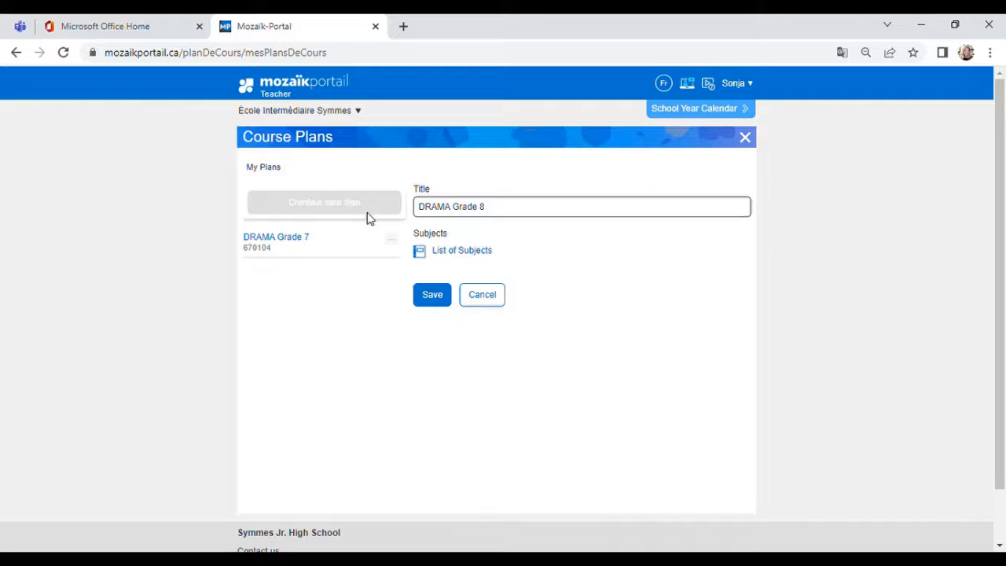
# Step: Assign the subject Drama 204 (670204) to the new course plan and save the plan
pyautogui.click(428, 253)
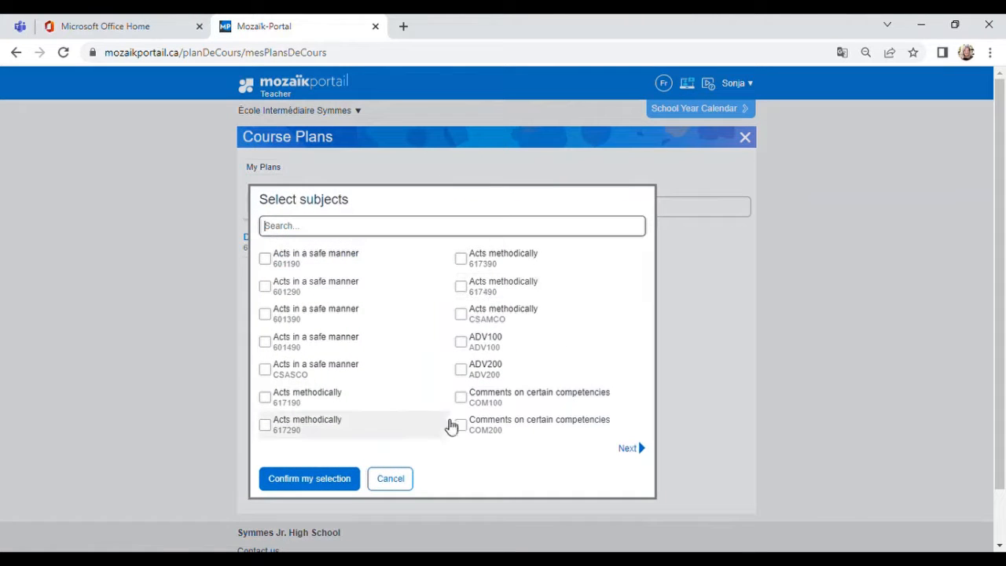
pyautogui.click(634, 449)
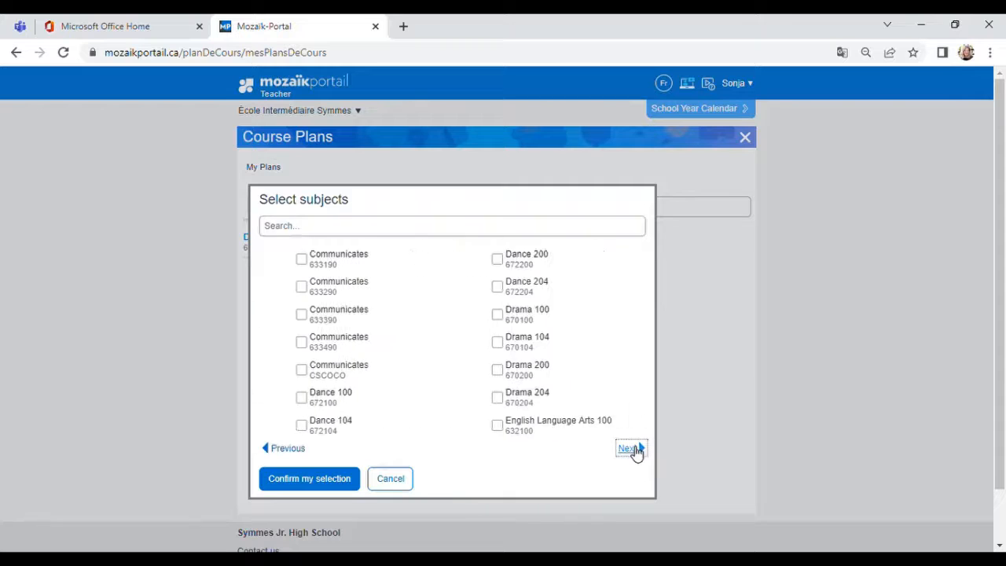
pyautogui.click(525, 405)
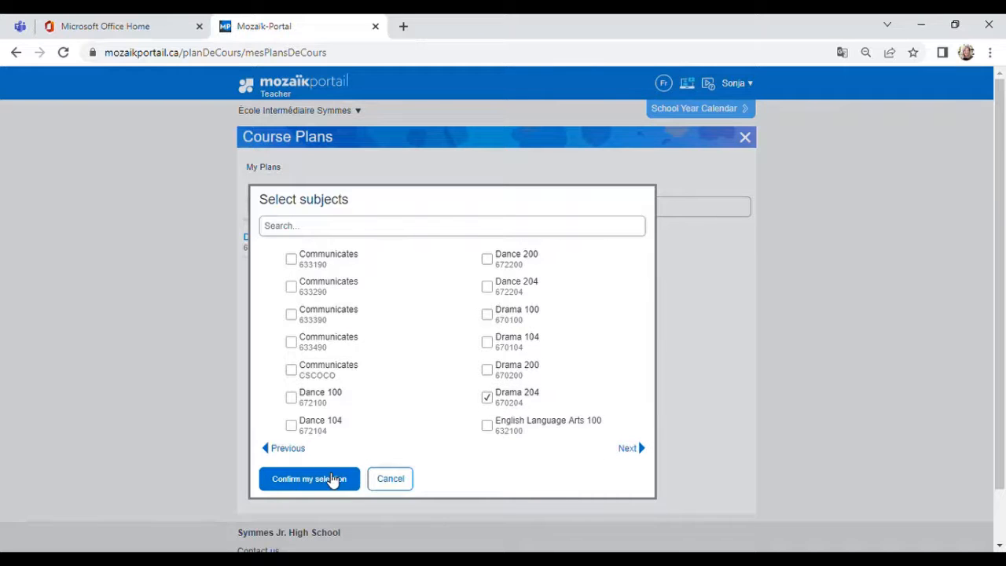
pyautogui.click(332, 478)
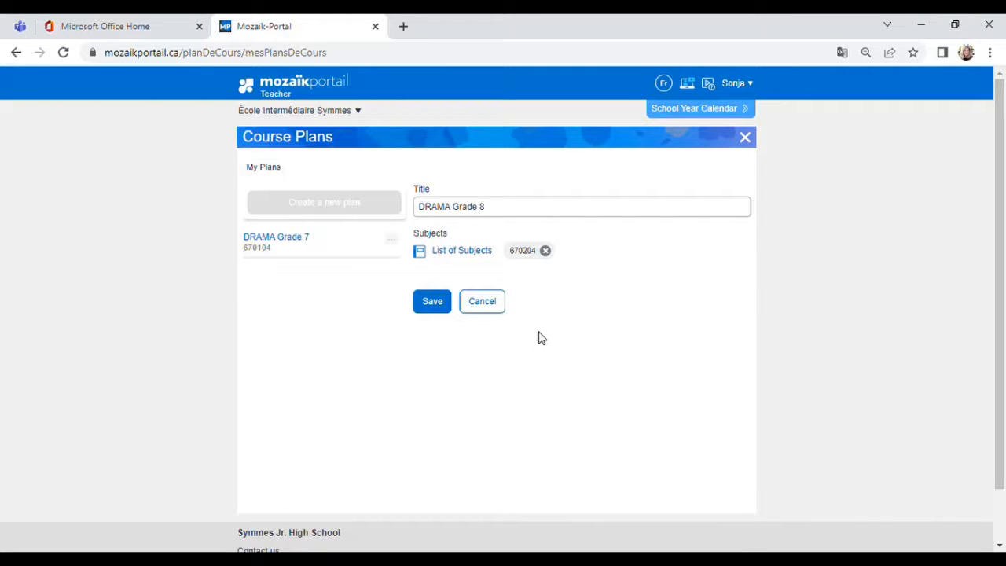
pyautogui.click(435, 302)
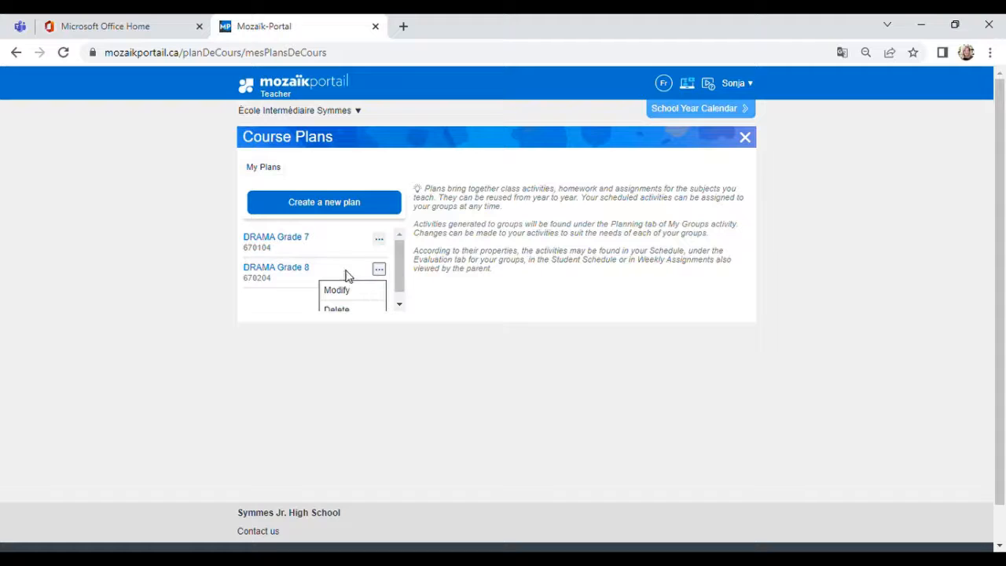
# Step: Open Term 1 of the DRAMA Grade 8 course plan
pyautogui.click(294, 275)
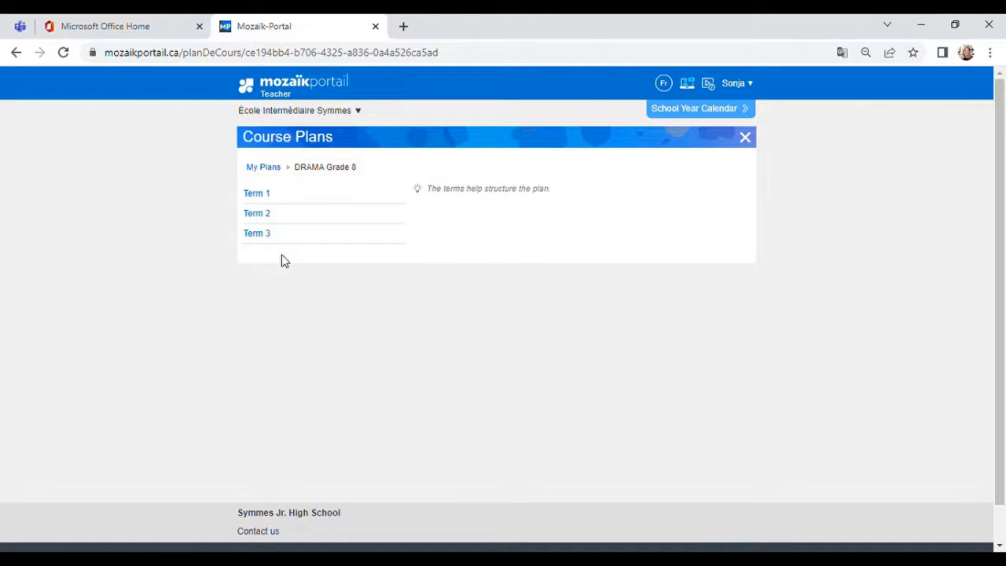
pyautogui.click(262, 195)
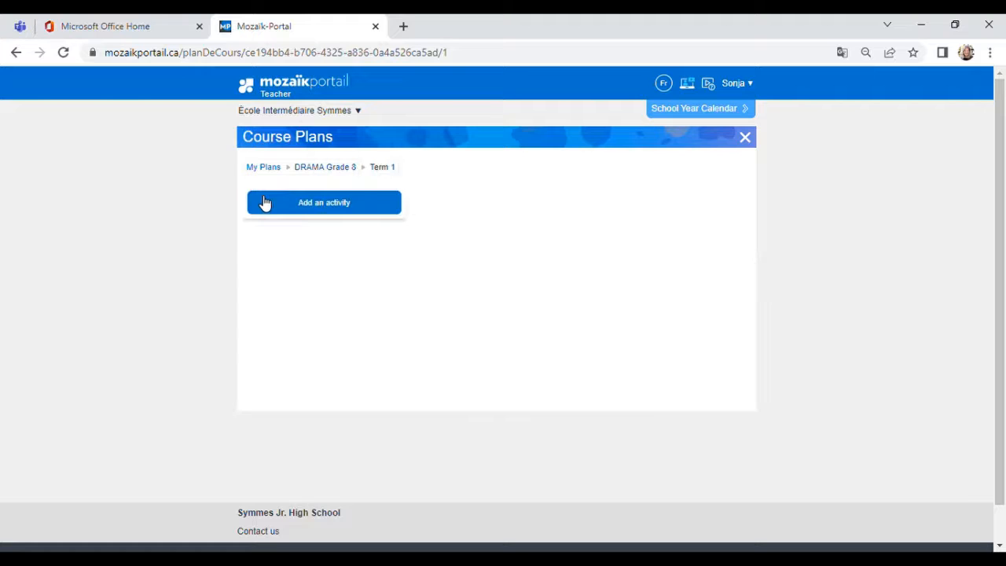
# Step: Add an activity titled Test Assignment to Term 1 and set its period of the term to #2 (Sept. 3rd - Sept. 7th)
pyautogui.click(337, 203)
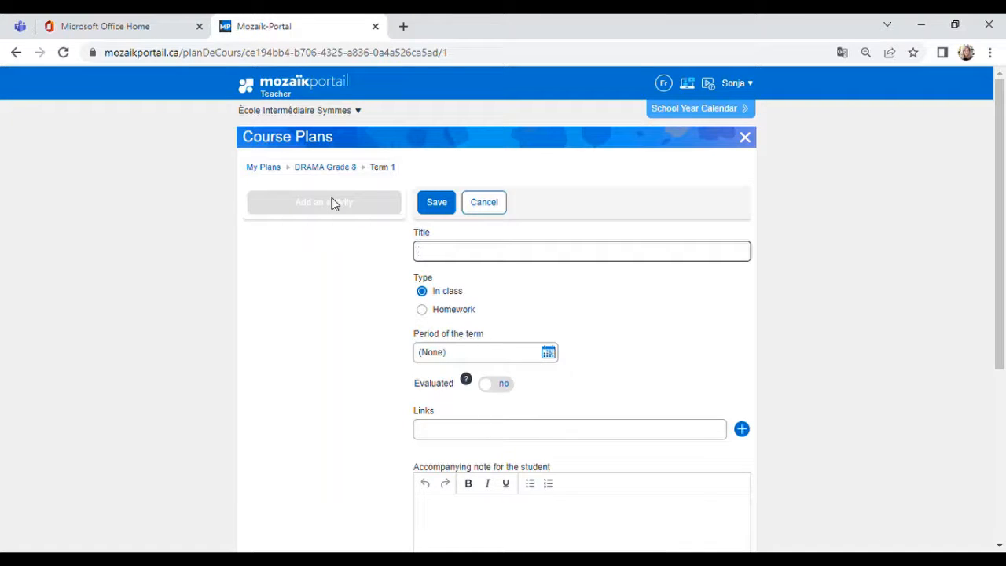
pyautogui.write('Test Assignment')
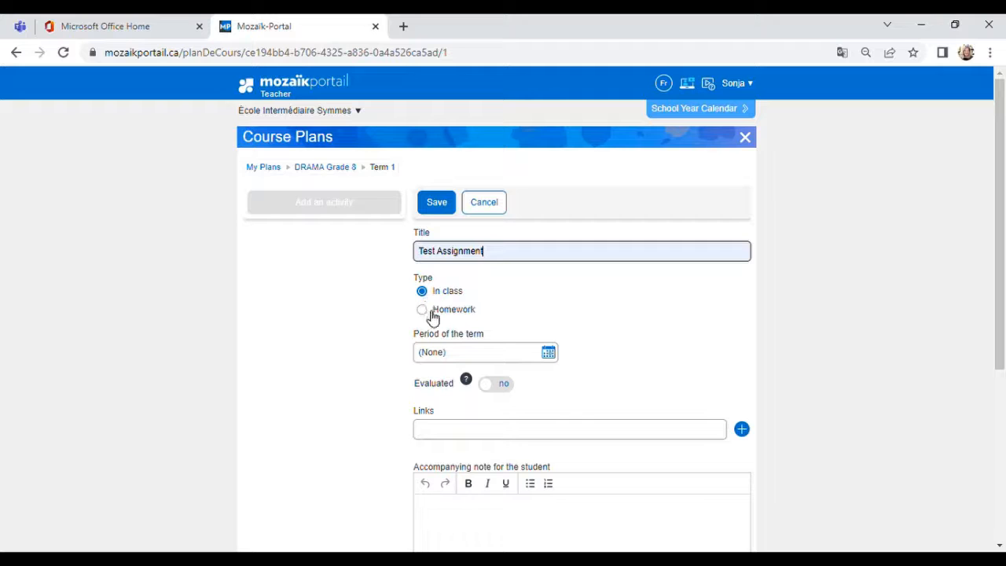
pyautogui.scroll(-1, 528, 317)
pyautogui.click(558, 313)
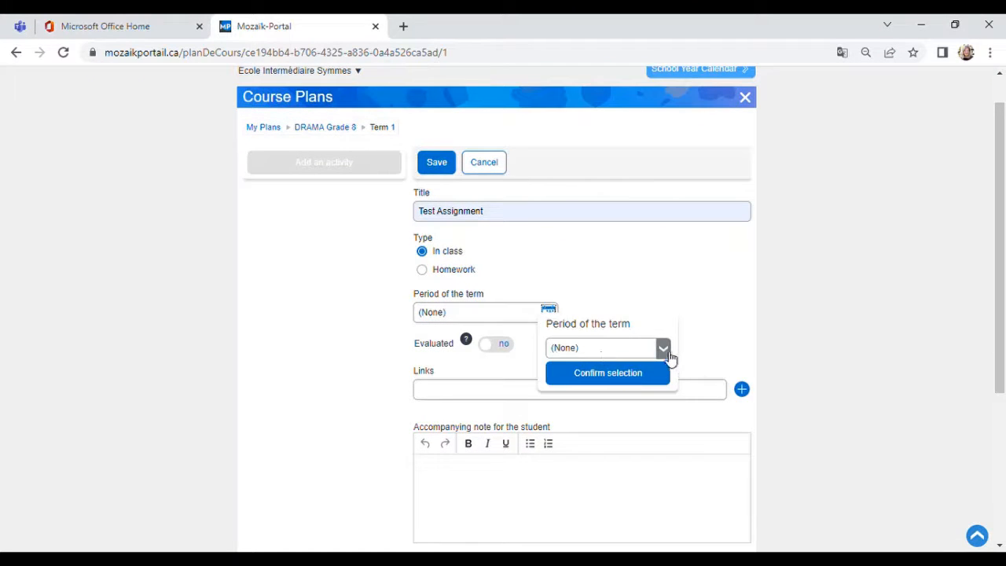
pyautogui.click(663, 348)
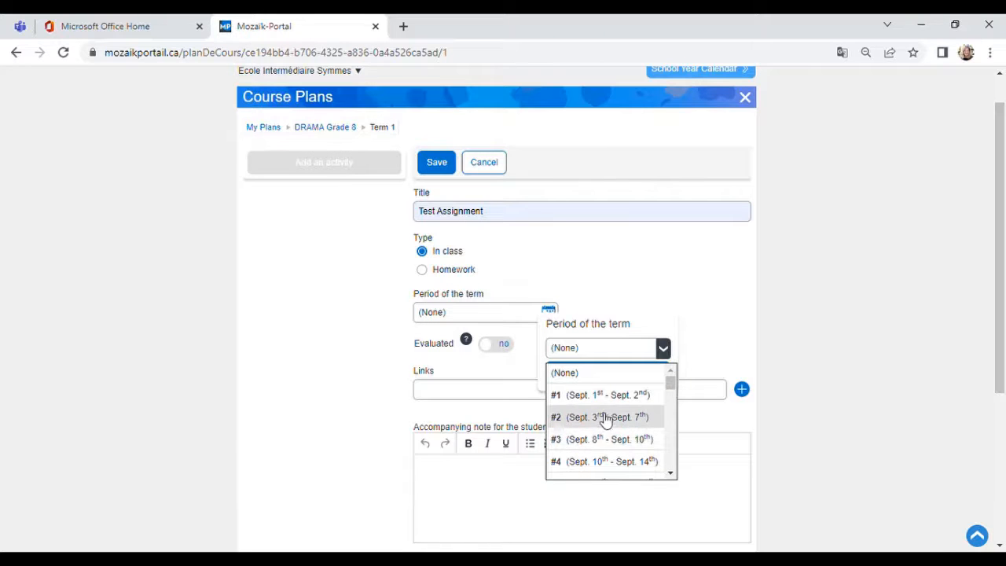
pyautogui.click(605, 418)
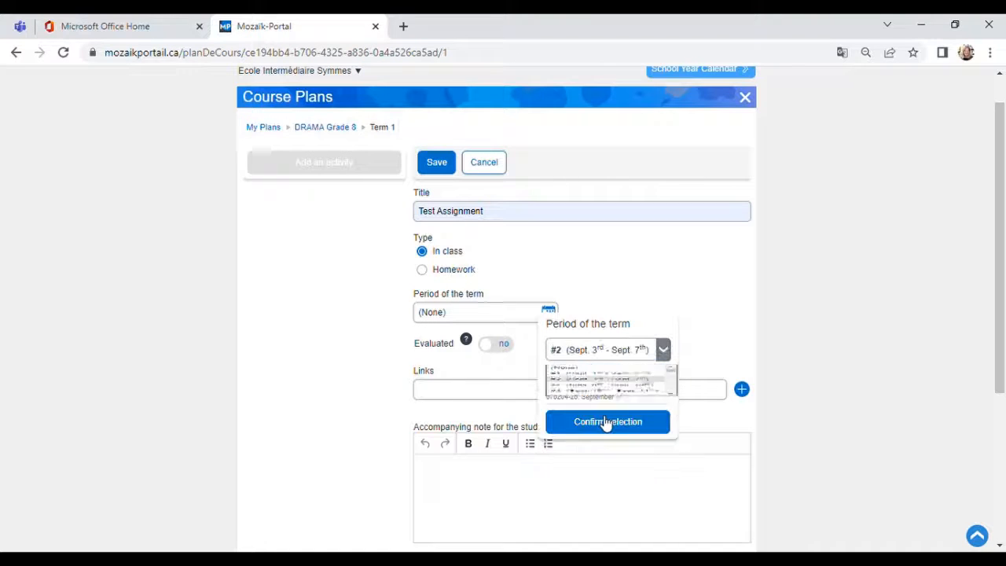
pyautogui.click(605, 422)
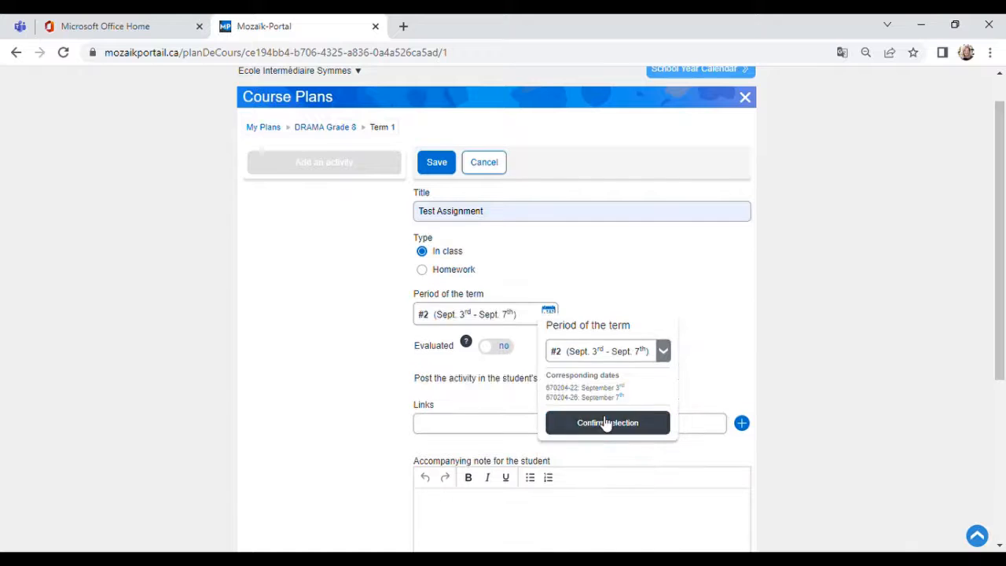
# Step: Make the activity evaluated on competency 1 – Creates dramatic works - Performs dramatic works, with maximum mark 100 and no result posted on the report card
pyautogui.click(506, 353)
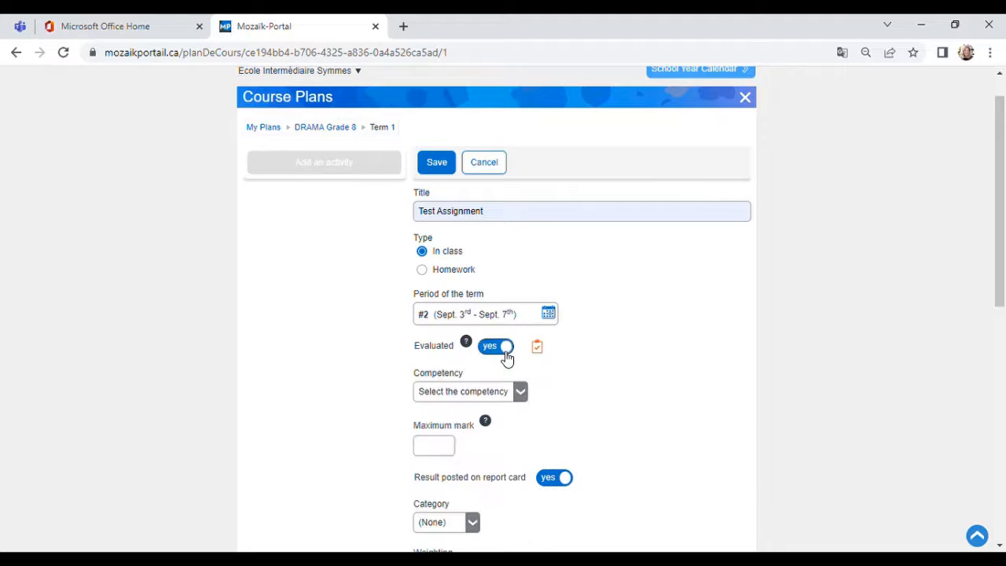
pyautogui.scroll(-1, 577, 404)
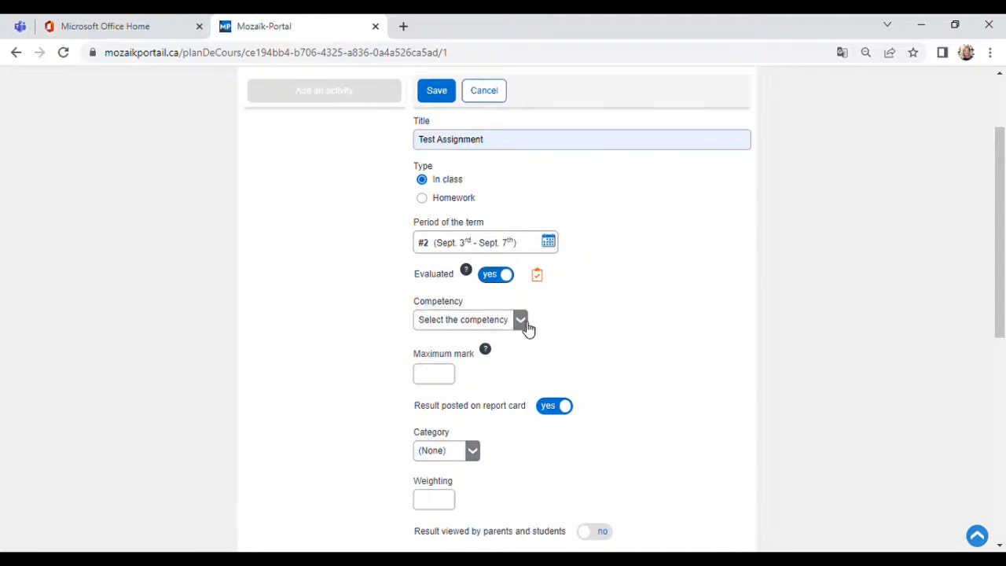
pyautogui.click(520, 319)
pyautogui.click(498, 346)
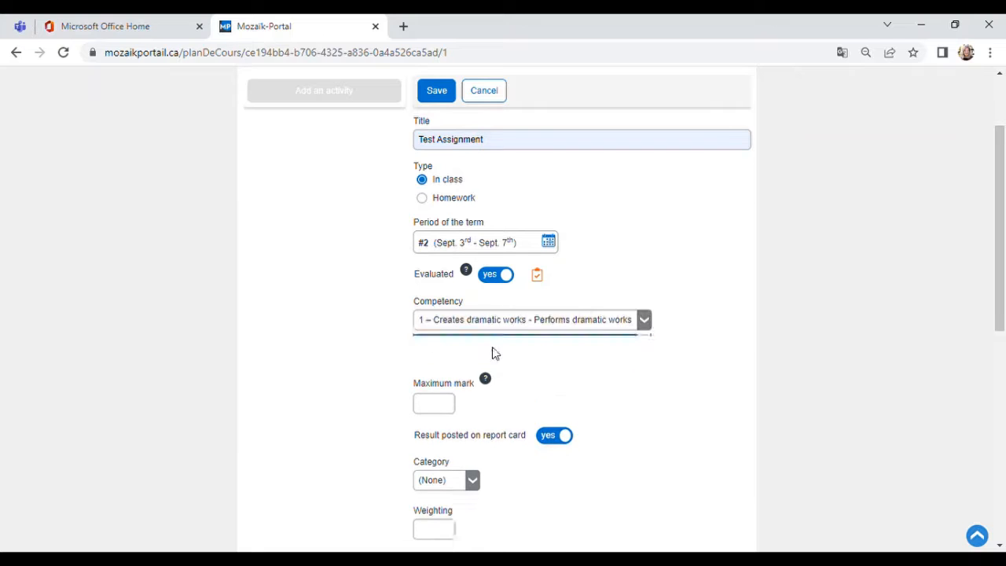
pyautogui.click(438, 378)
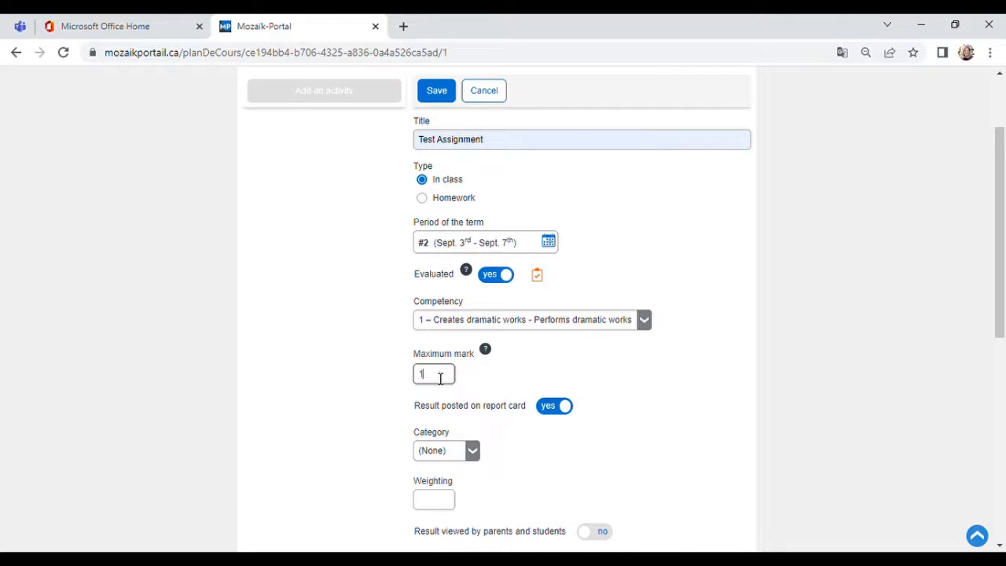
pyautogui.scroll(-2, 438, 378)
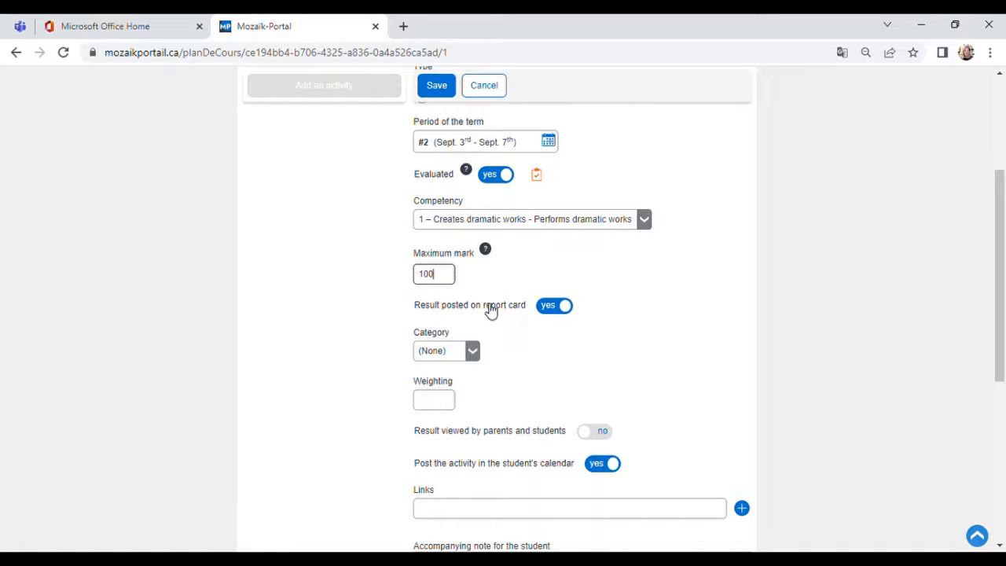
pyautogui.click(556, 308)
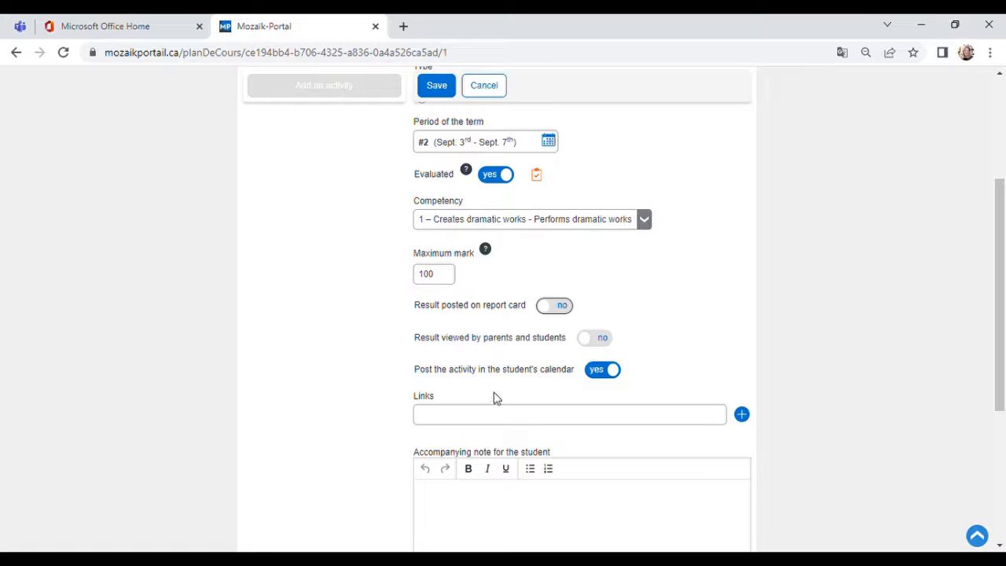
# Step: Review the links, student note and personal note fields, and save the Test Assignment activity
pyautogui.scroll(-1, 505, 397)
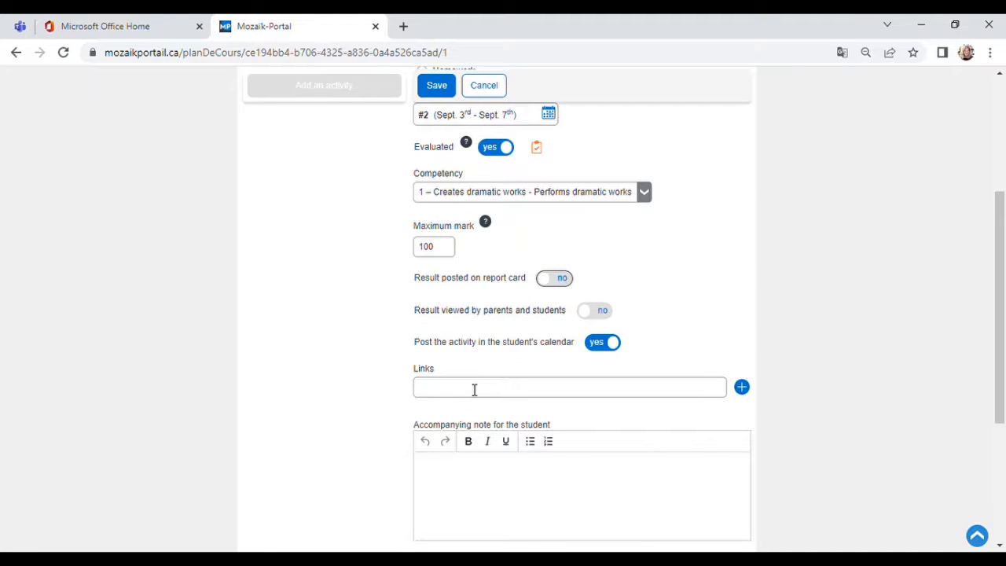
pyautogui.click(474, 390)
pyautogui.scroll(-1, 474, 390)
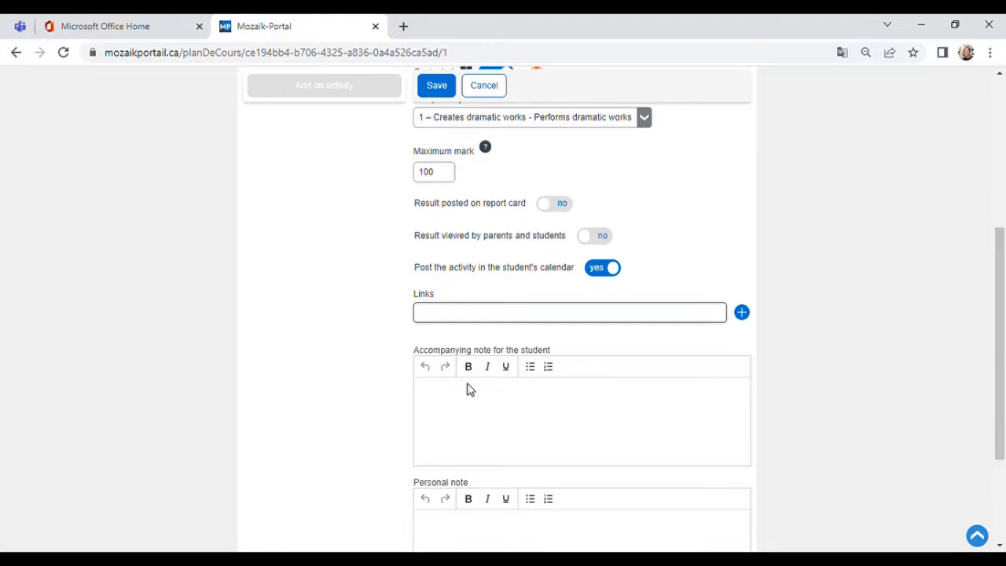
pyautogui.scroll(-2, 469, 389)
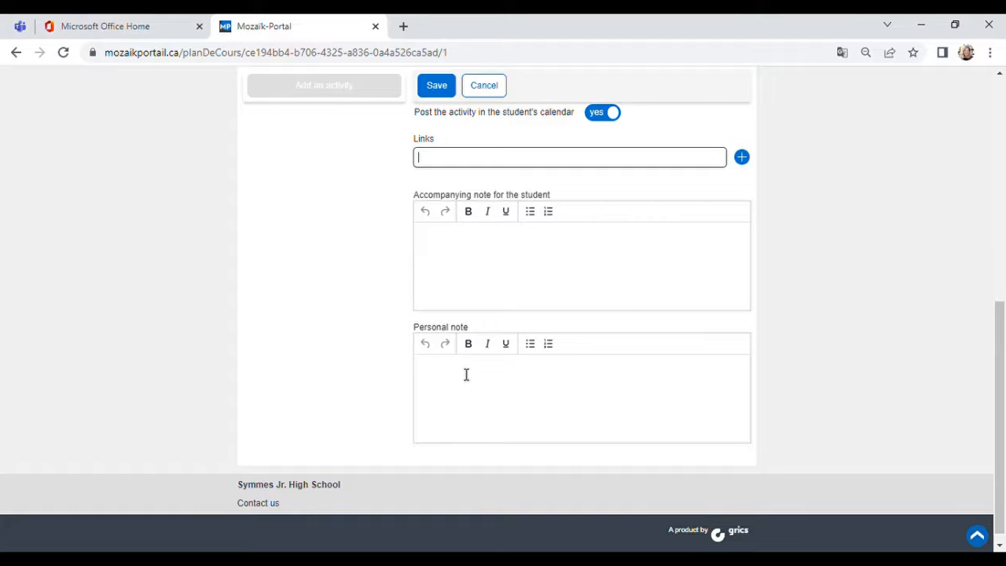
pyautogui.scroll(4, 466, 375)
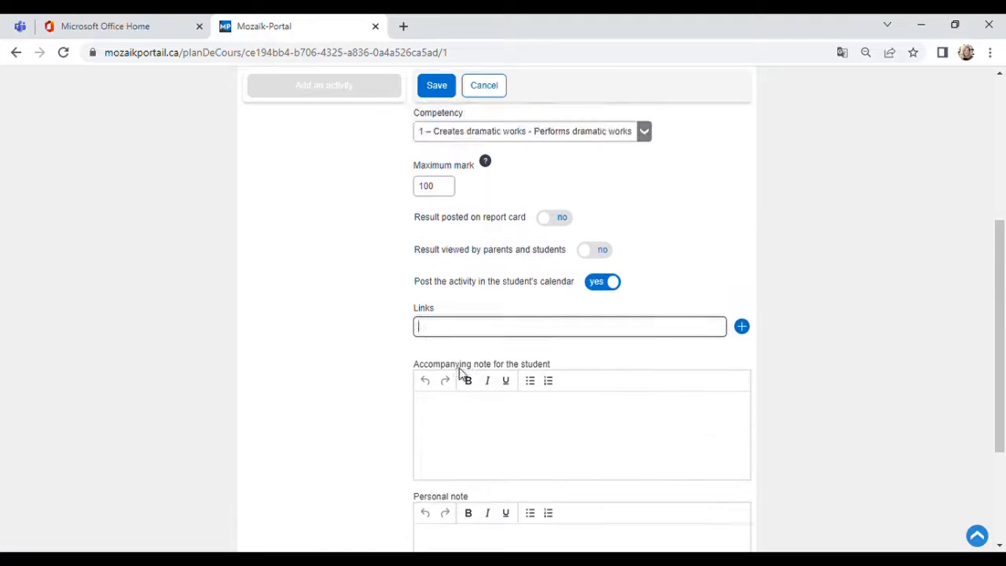
pyautogui.scroll(1, 462, 374)
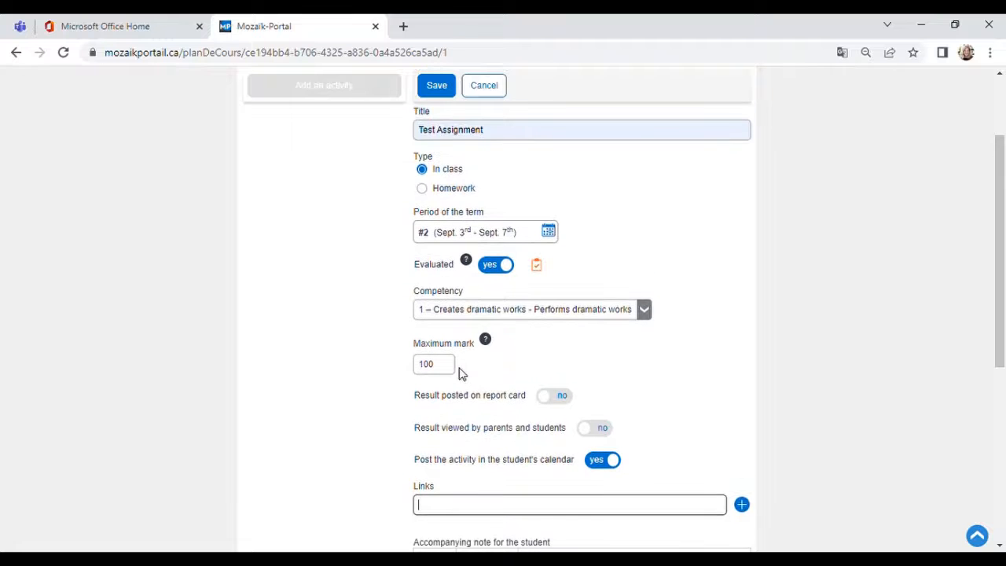
pyautogui.scroll(2, 462, 374)
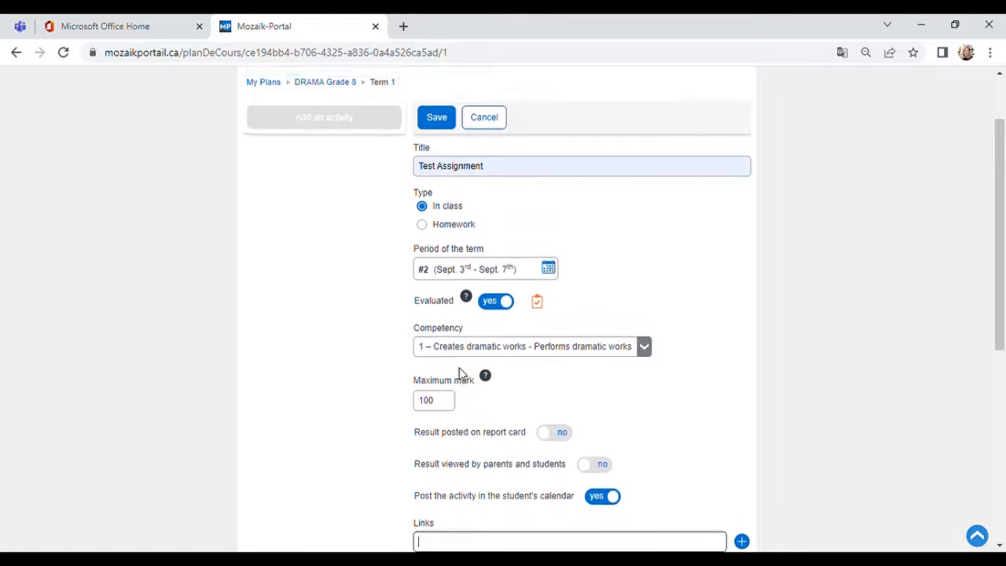
pyautogui.scroll(1, 462, 374)
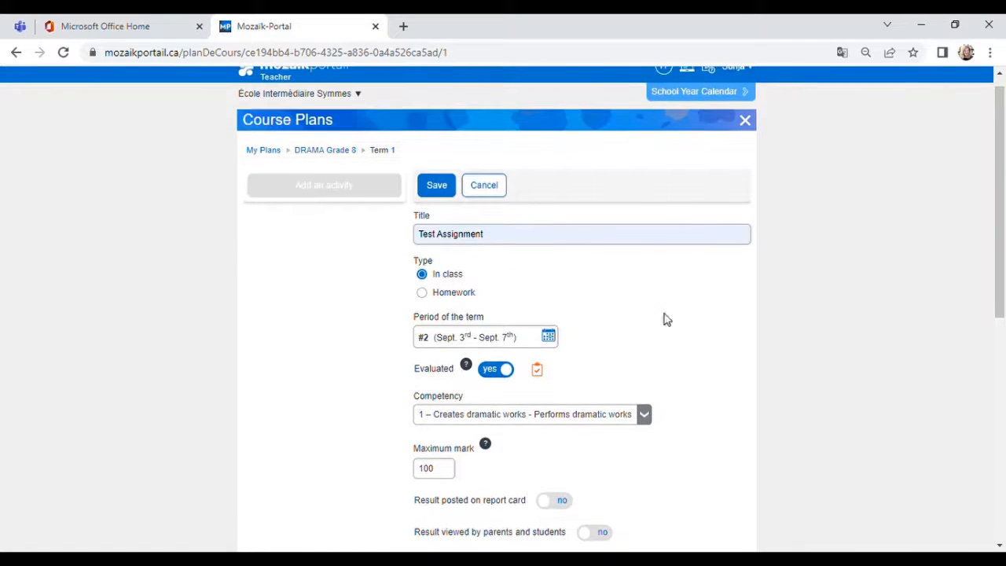
pyautogui.click(447, 196)
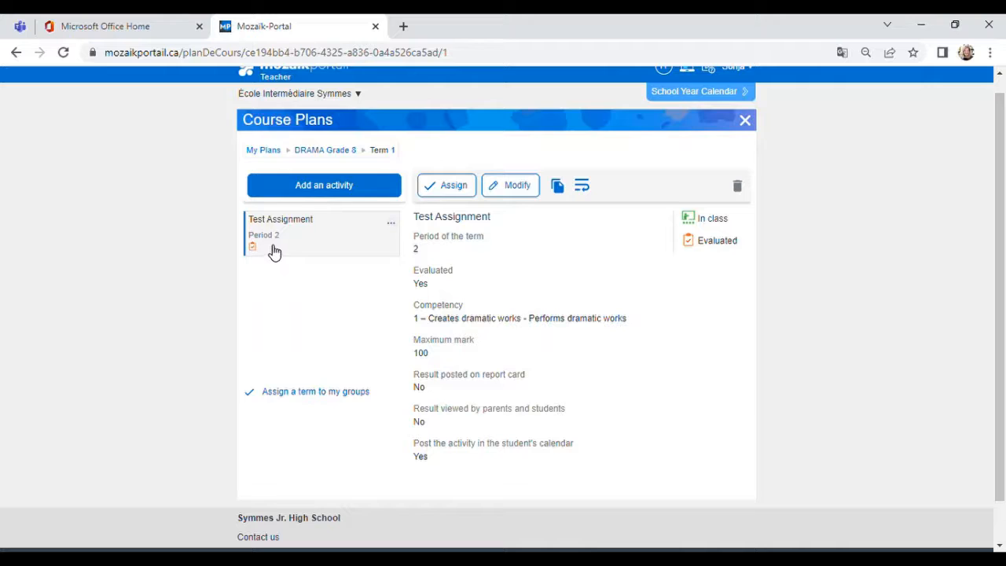
# Step: Duplicate the Test Assignment activity and delete the copy
pyautogui.click(391, 224)
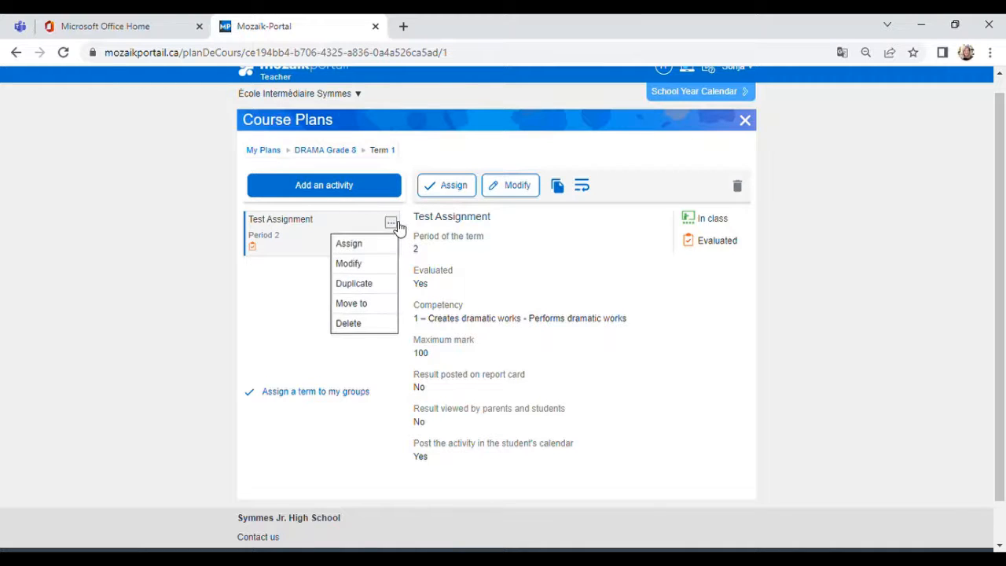
pyautogui.click(365, 285)
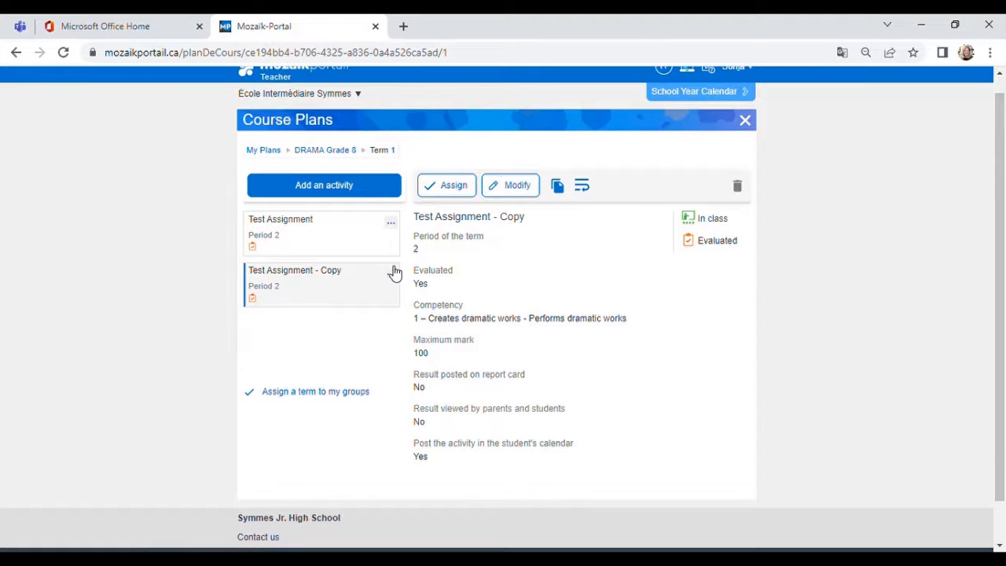
pyautogui.click(393, 271)
pyautogui.scroll(-1, 356, 342)
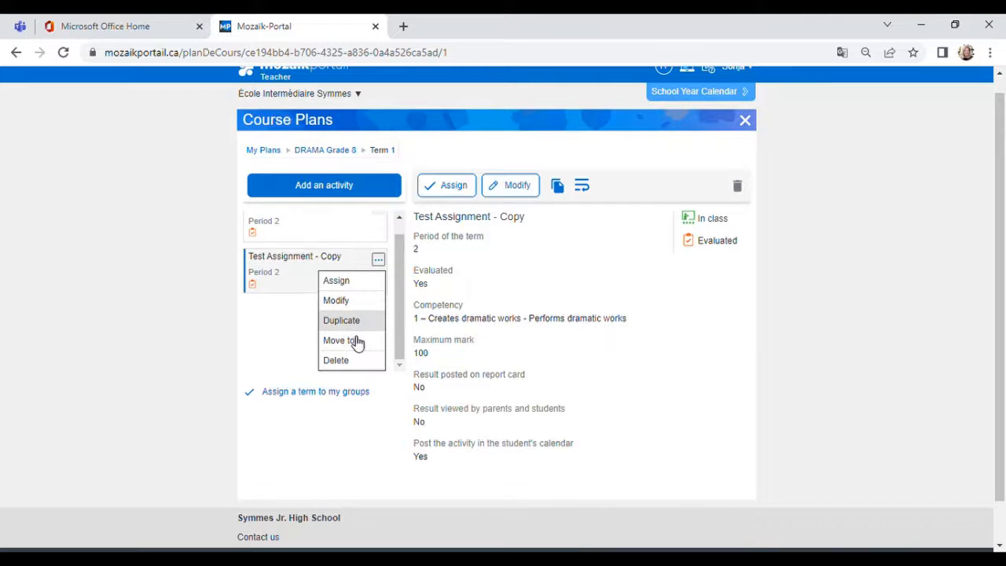
pyautogui.click(347, 363)
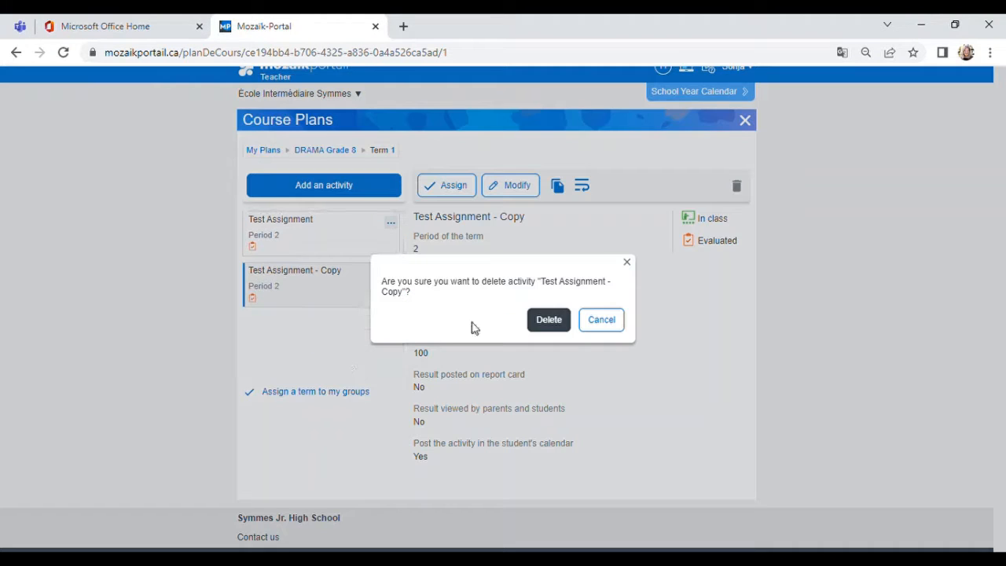
pyautogui.click(548, 320)
# Step: View the term options for moving the Test Assignment activity and cancel the move
pyautogui.click(391, 225)
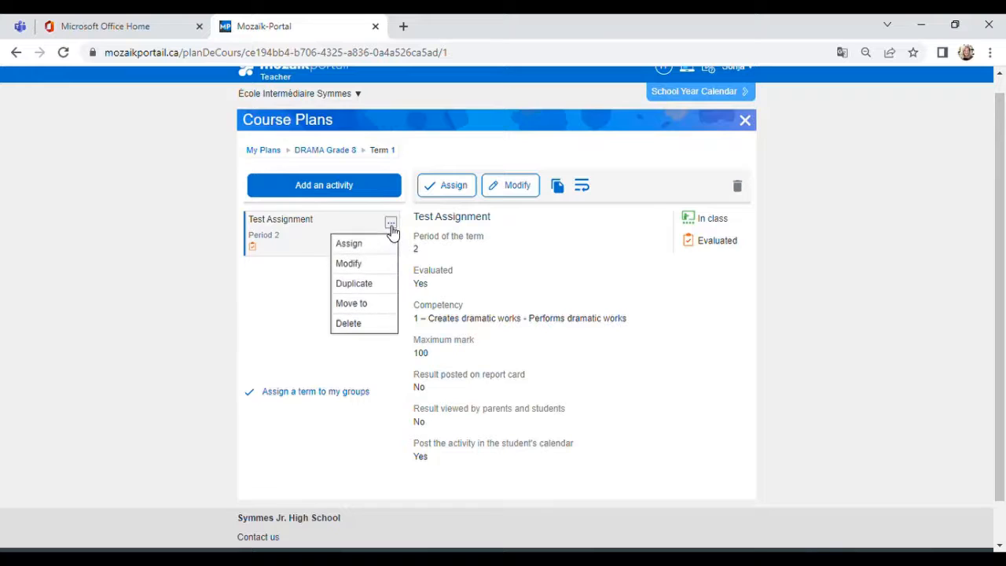
pyautogui.click(375, 313)
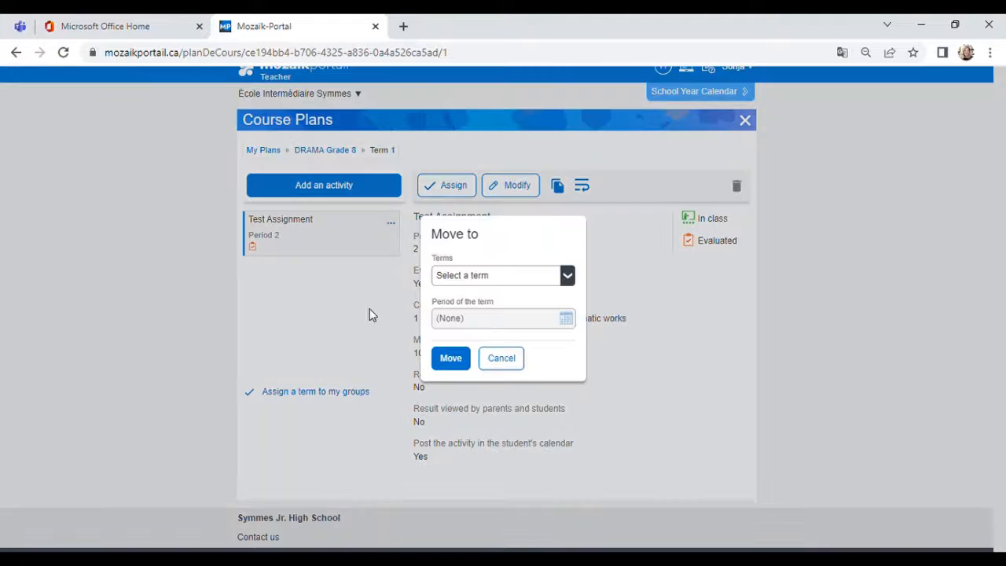
pyautogui.click(568, 276)
pyautogui.click(575, 280)
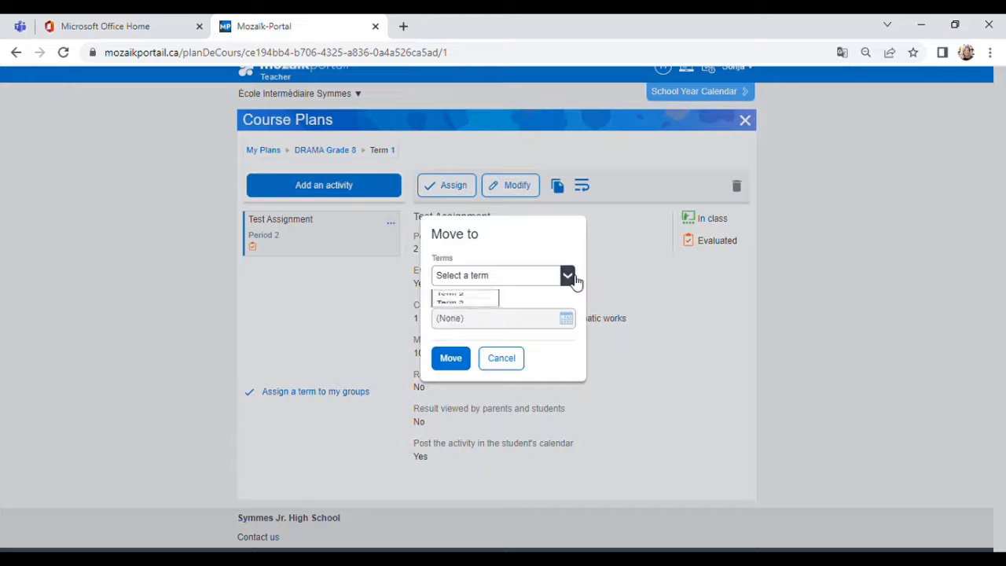
pyautogui.click(491, 361)
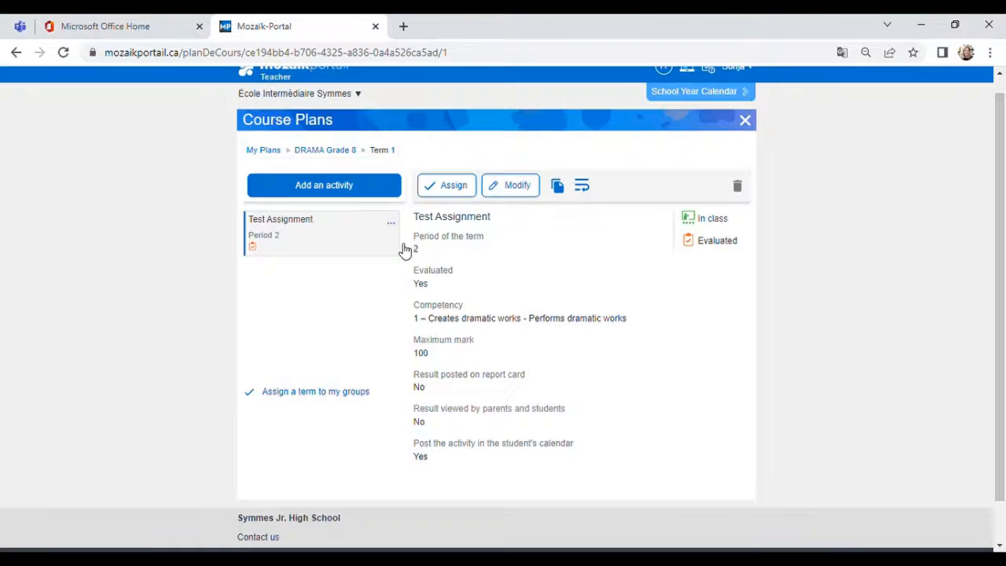
# Step: Open the group assignment options for the Test Assignment activity and review the available Drama groups with their dates and periods
pyautogui.click(390, 223)
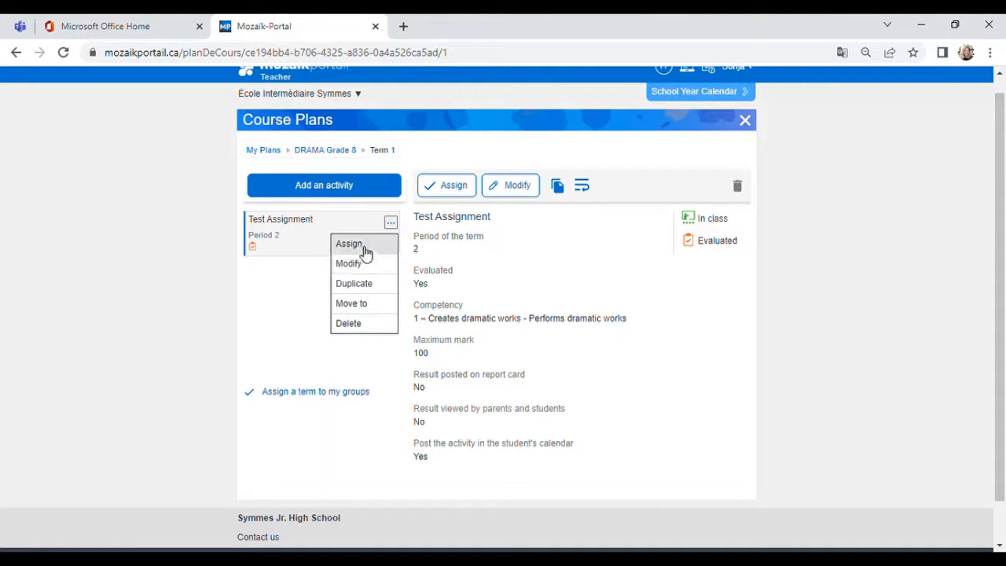
pyautogui.click(363, 245)
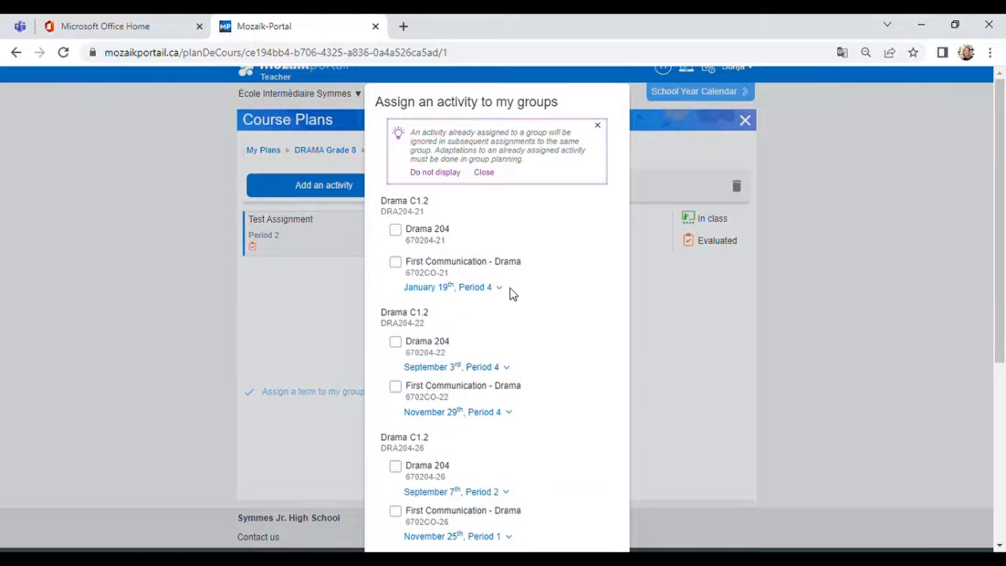
pyautogui.scroll(-2, 509, 293)
pyautogui.scroll(2, 509, 293)
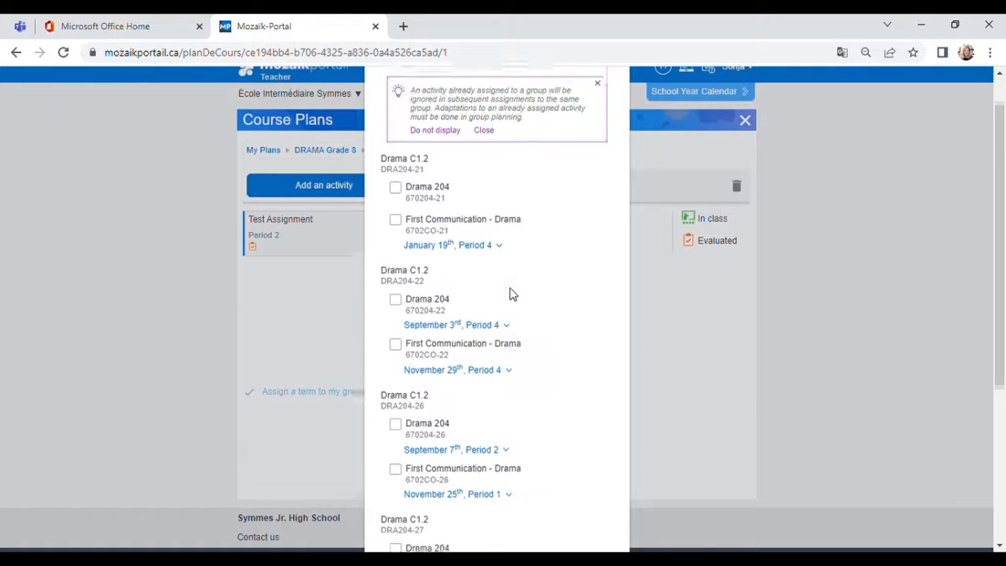
pyautogui.scroll(-3, 509, 293)
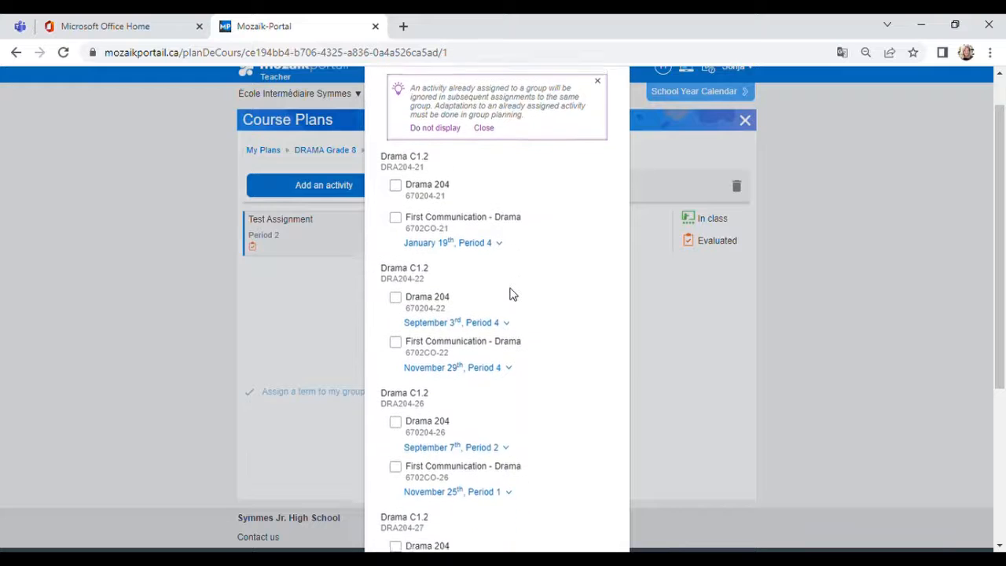
pyautogui.scroll(-5, 511, 292)
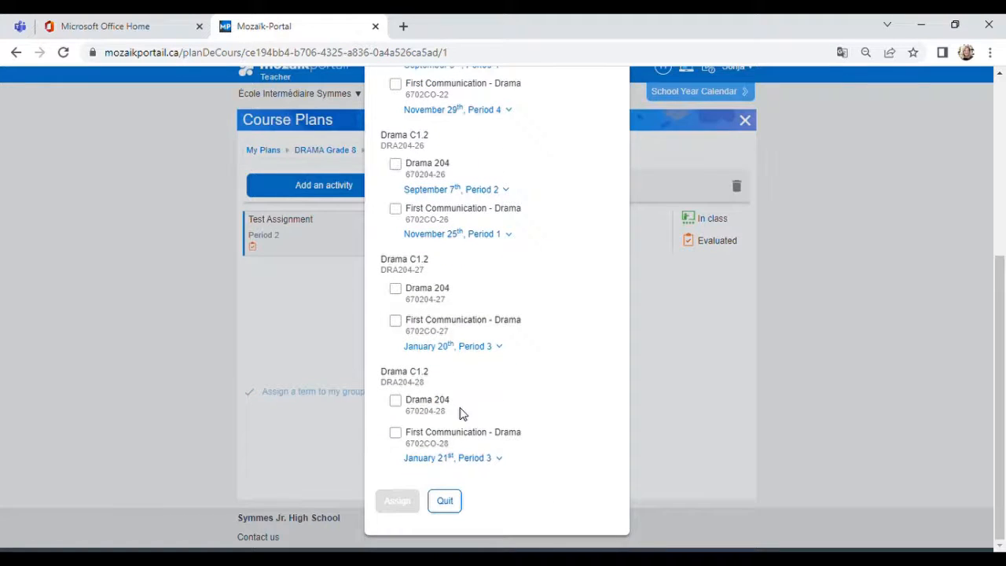
pyautogui.scroll(8, 518, 218)
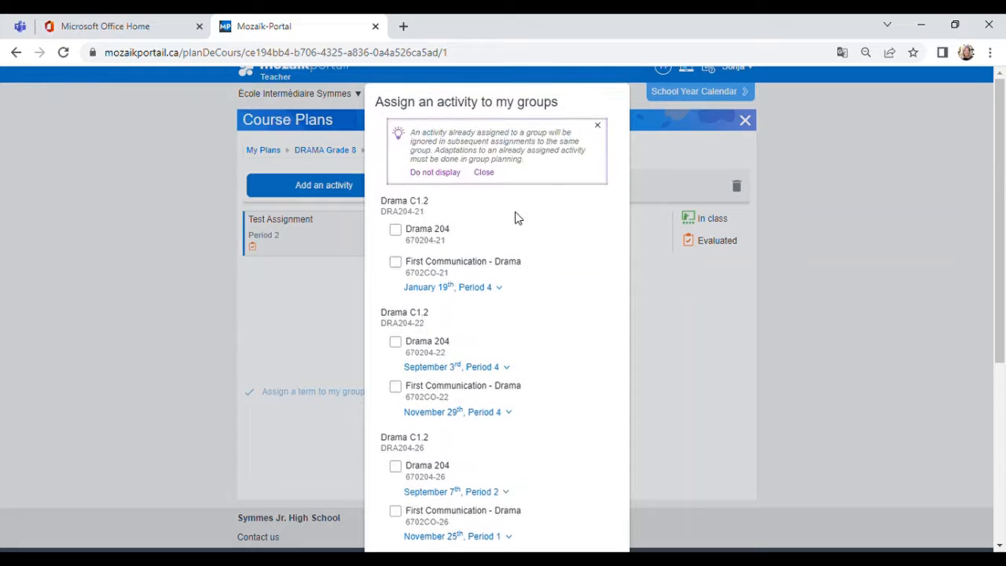
pyautogui.scroll(-2, 505, 321)
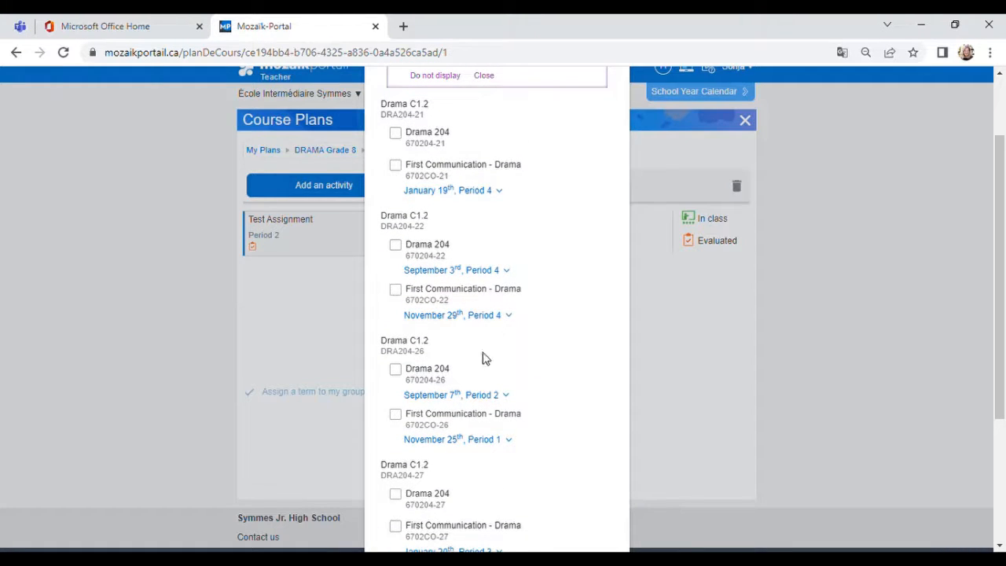
pyautogui.scroll(-1, 483, 358)
pyautogui.scroll(1, 482, 358)
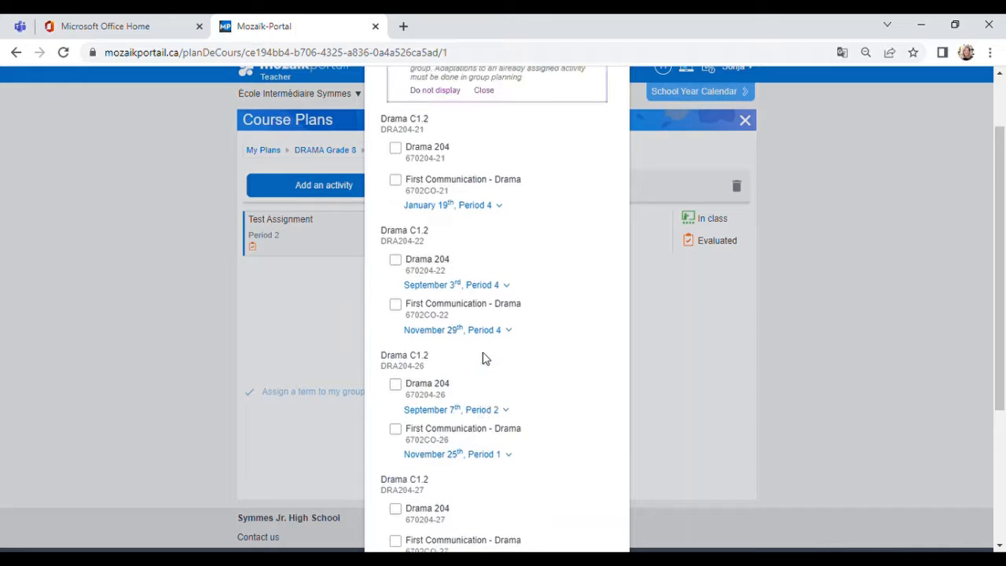
# Step: Try to assign the Test Assignment activity to Drama 204 groups 670204-21, 670204-27 and 670204-28
pyautogui.click(401, 155)
pyautogui.scroll(-1, 451, 284)
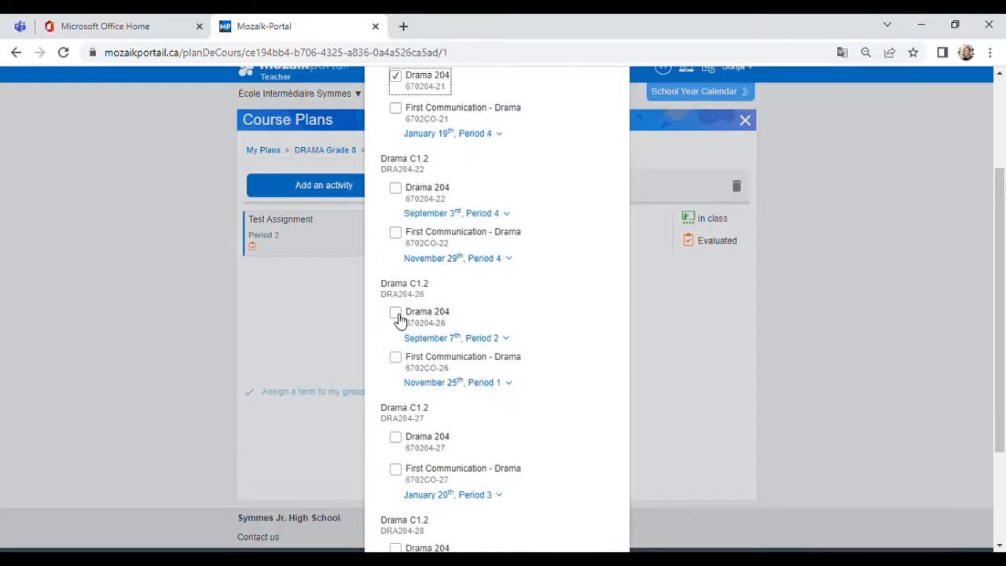
pyautogui.click(396, 438)
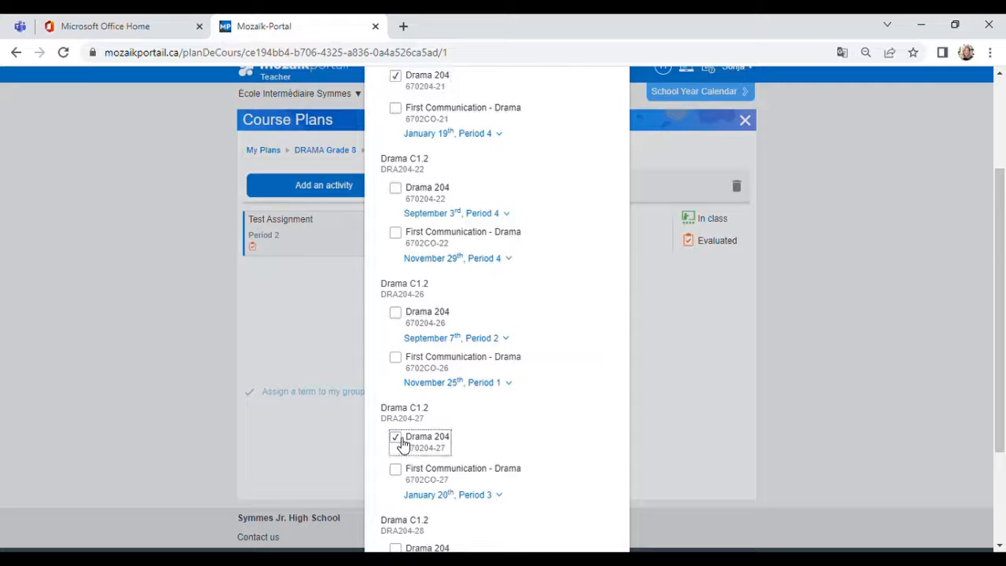
pyautogui.scroll(-2, 404, 442)
pyautogui.click(396, 402)
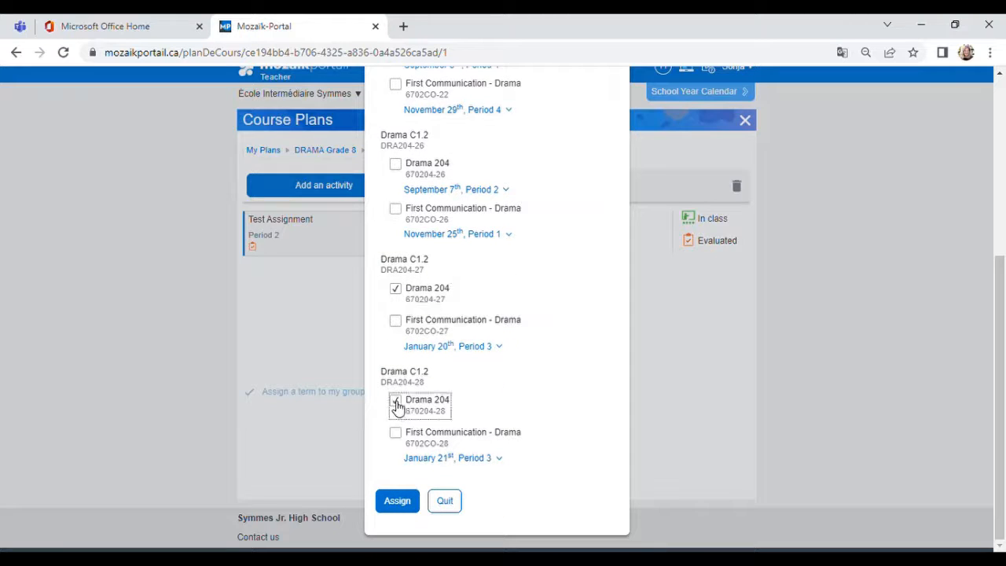
pyautogui.click(397, 500)
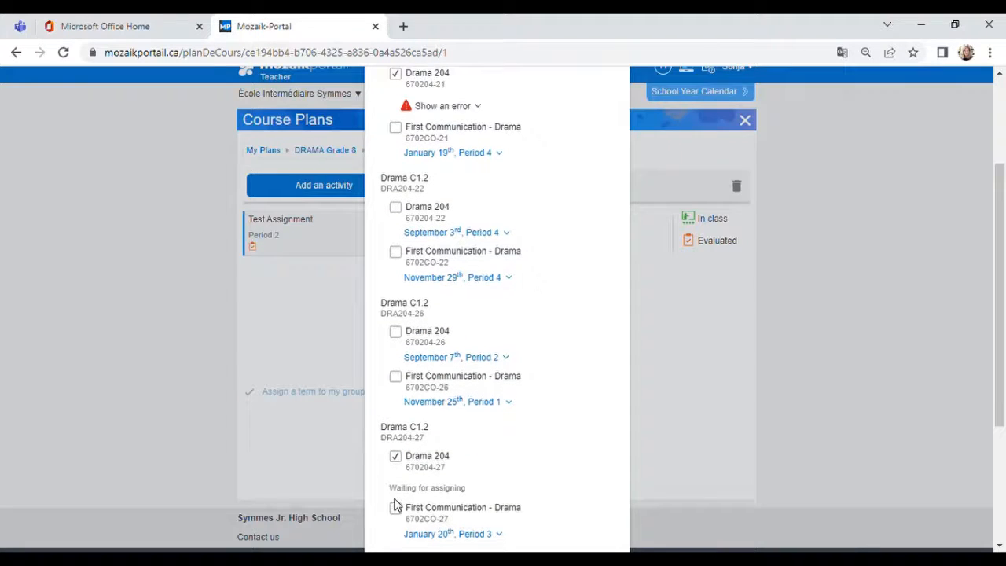
# Step: Review the assignment results and read the error details for Drama 204 group 670204-21
pyautogui.scroll(2, 484, 228)
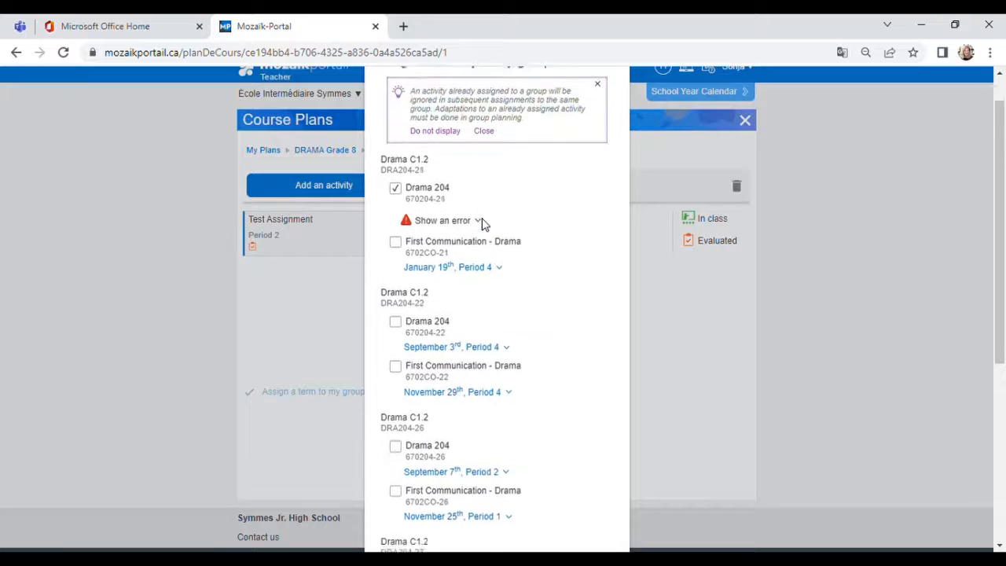
pyautogui.scroll(-4, 484, 225)
pyautogui.scroll(3, 482, 224)
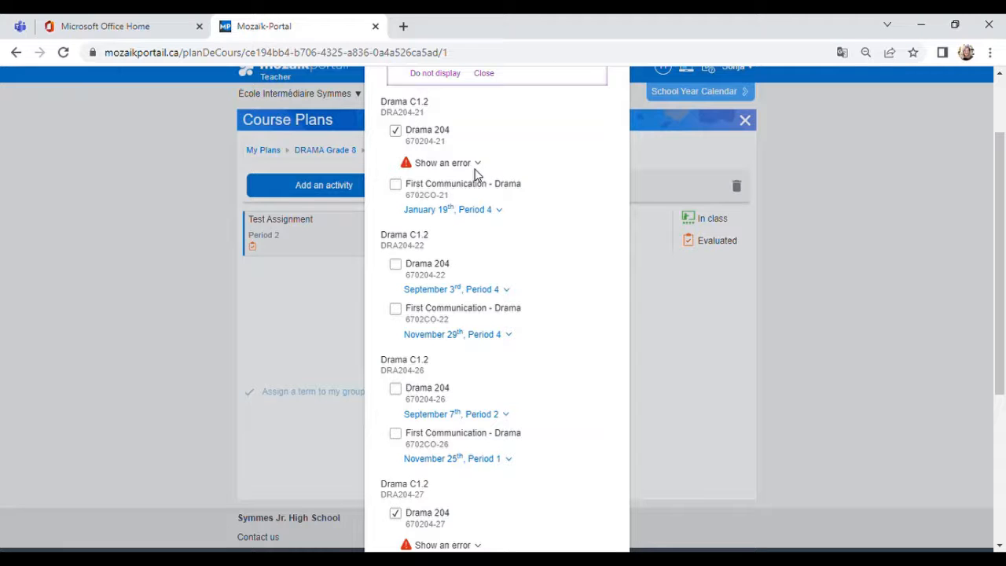
pyautogui.click(478, 165)
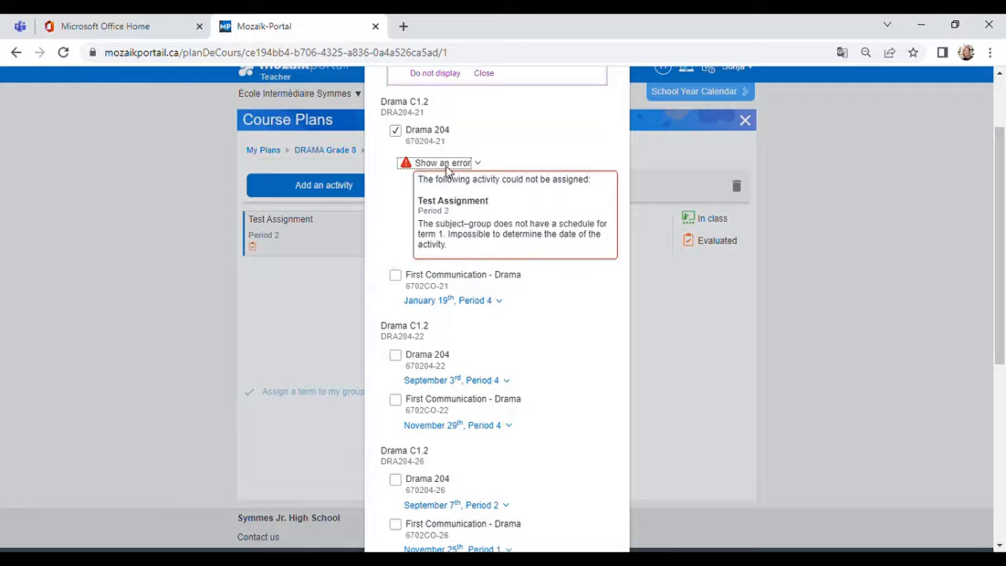
pyautogui.click(482, 164)
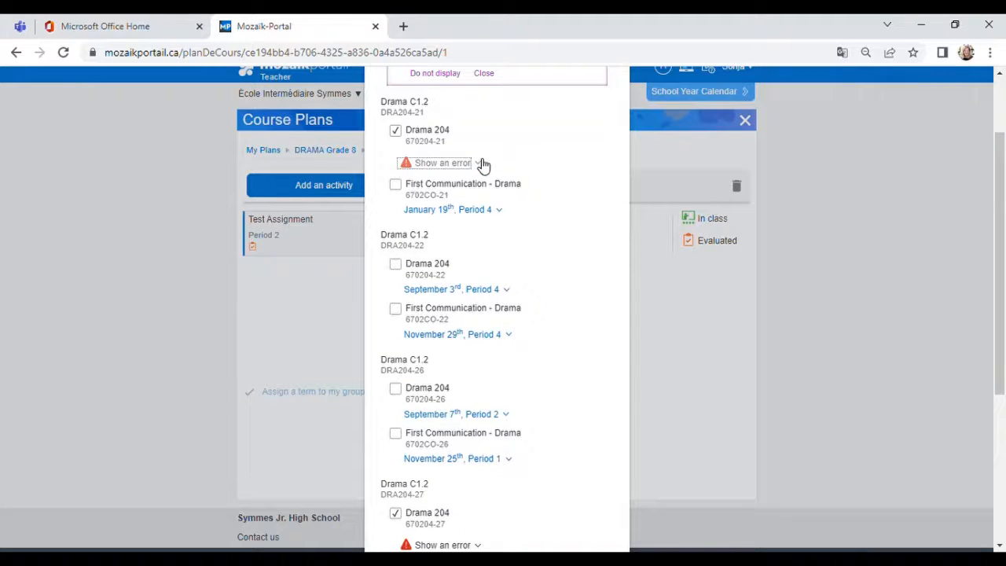
# Step: Add Drama 204 group 670204-22 to the selection, assign the activity and check the assignment result
pyautogui.click(398, 269)
pyautogui.scroll(-4, 397, 271)
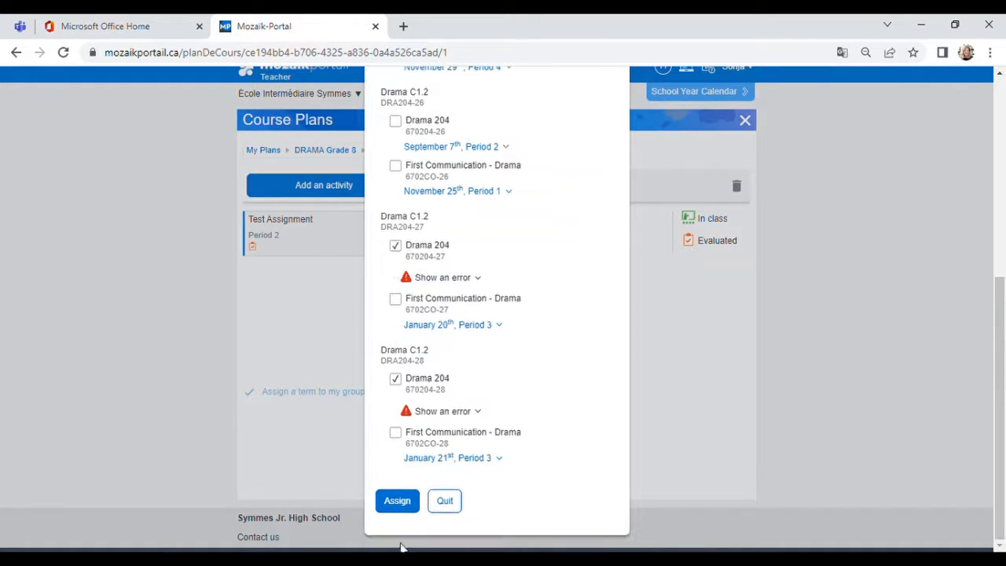
pyautogui.click(398, 501)
pyautogui.scroll(3, 399, 495)
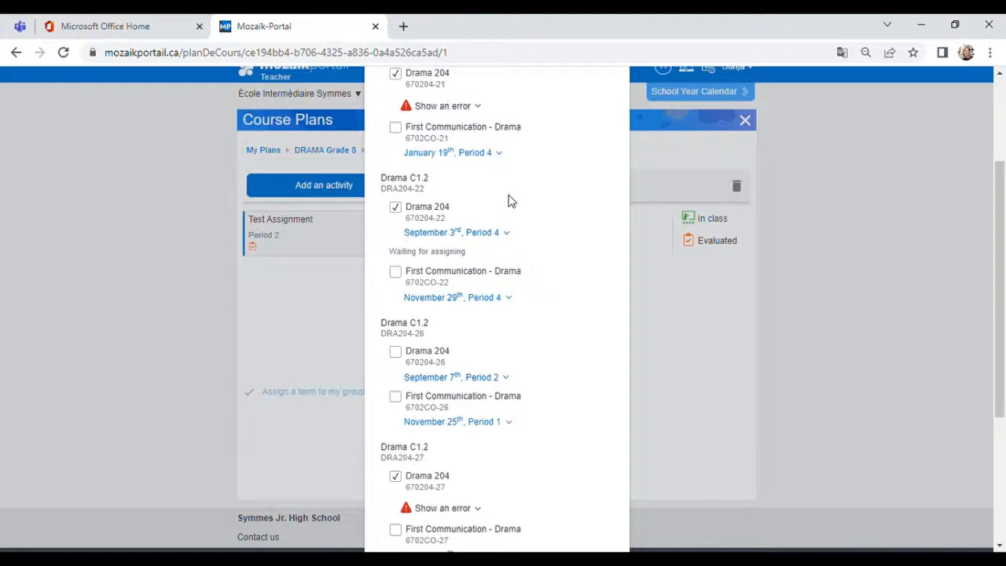
pyautogui.scroll(2, 508, 201)
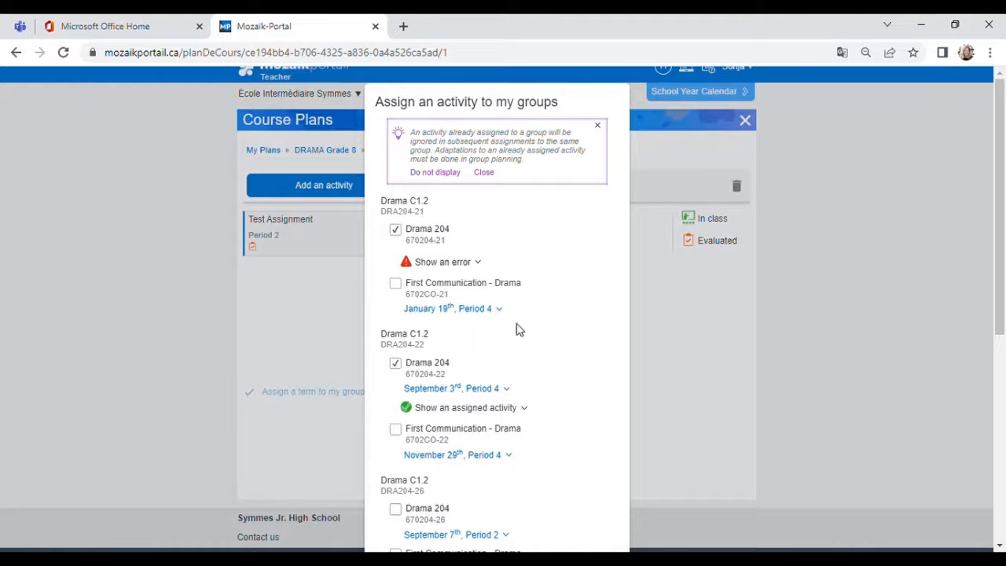
pyautogui.scroll(-1, 532, 421)
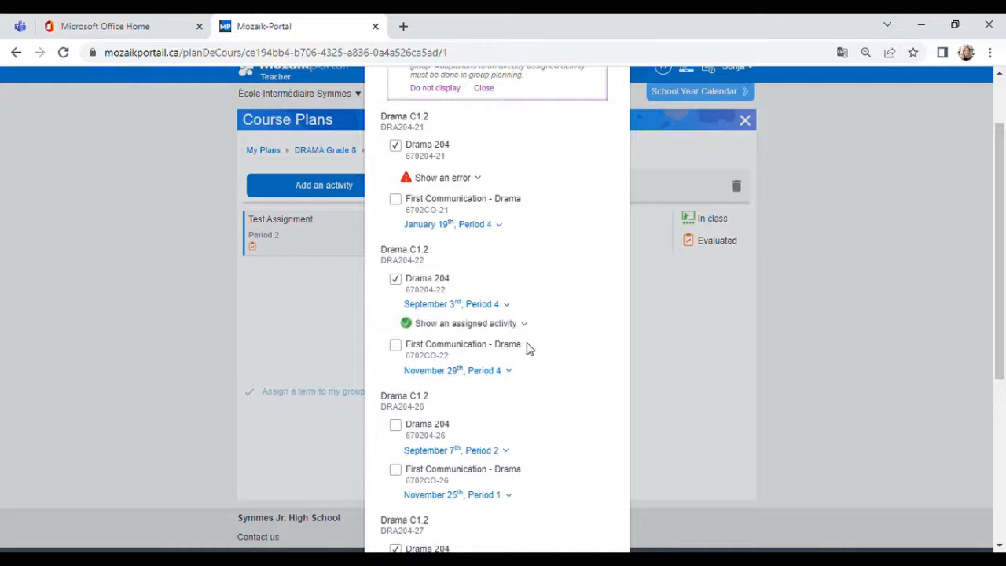
pyautogui.scroll(1, 550, 381)
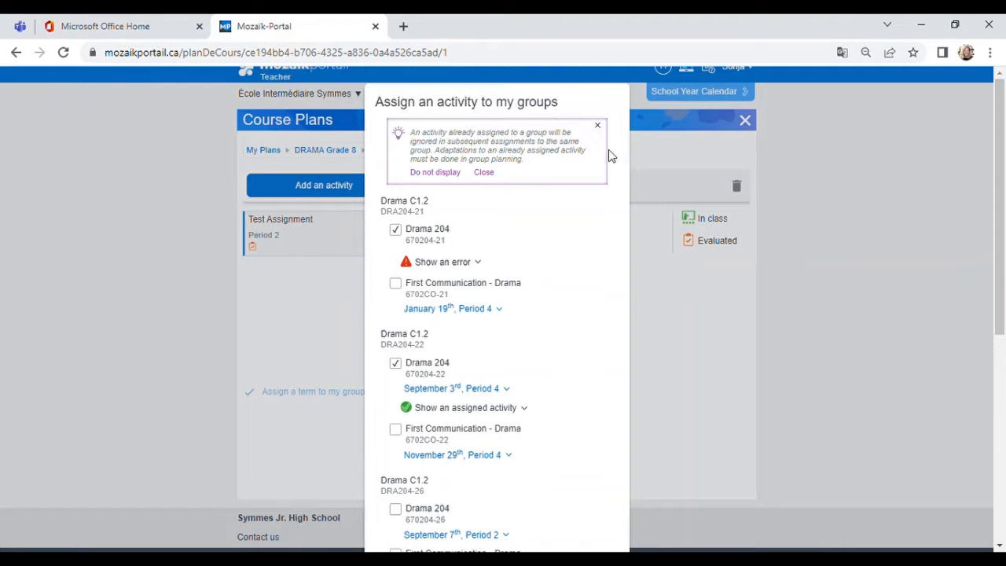
# Step: Dismiss the assignment tip, deselect all the chosen Drama 204 groups and quit the group assignment
pyautogui.click(597, 125)
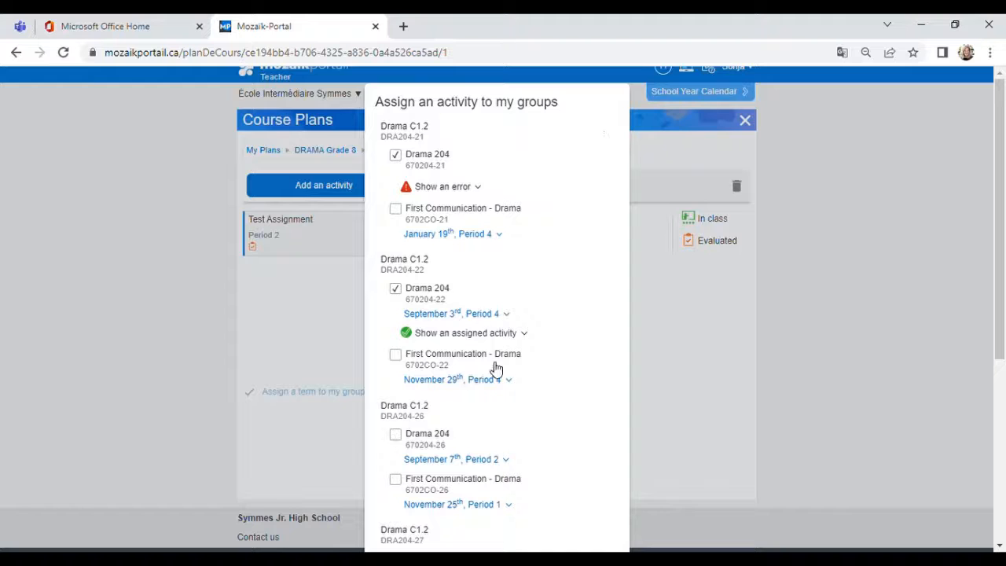
pyautogui.scroll(-4, 563, 378)
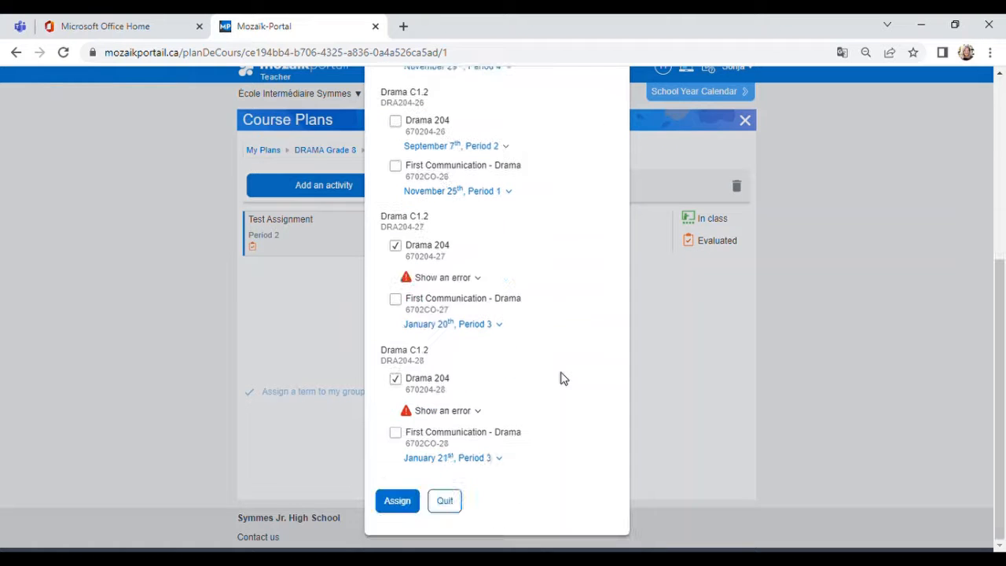
pyautogui.click(397, 381)
pyautogui.click(407, 248)
pyautogui.scroll(3, 407, 251)
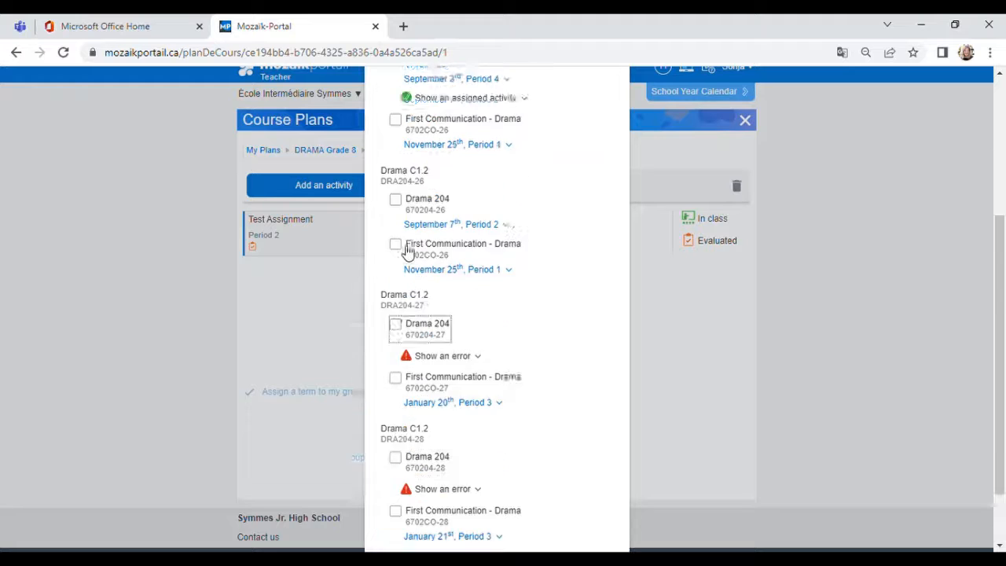
pyautogui.click(396, 214)
pyautogui.scroll(1, 399, 218)
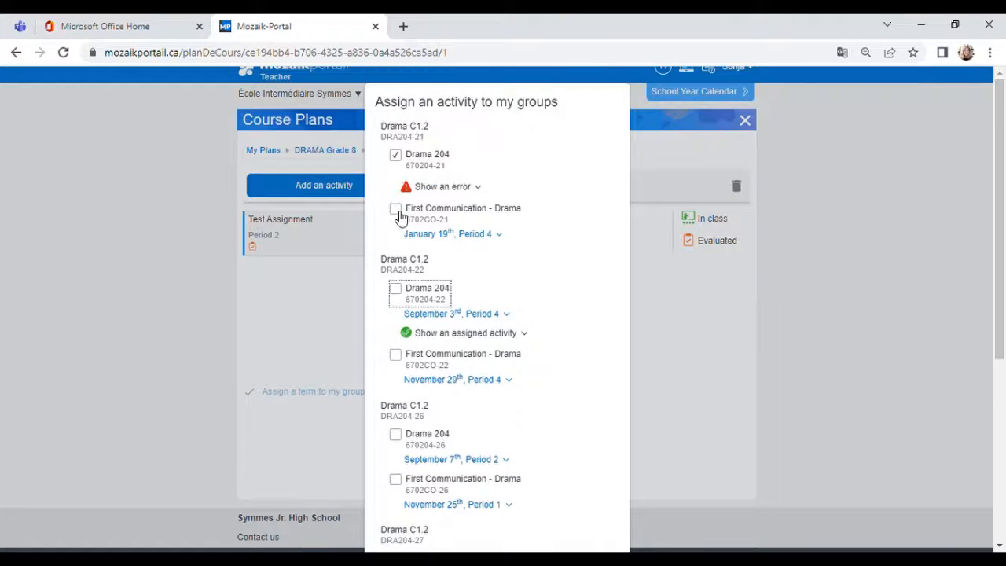
pyautogui.click(397, 159)
pyautogui.scroll(-4, 431, 263)
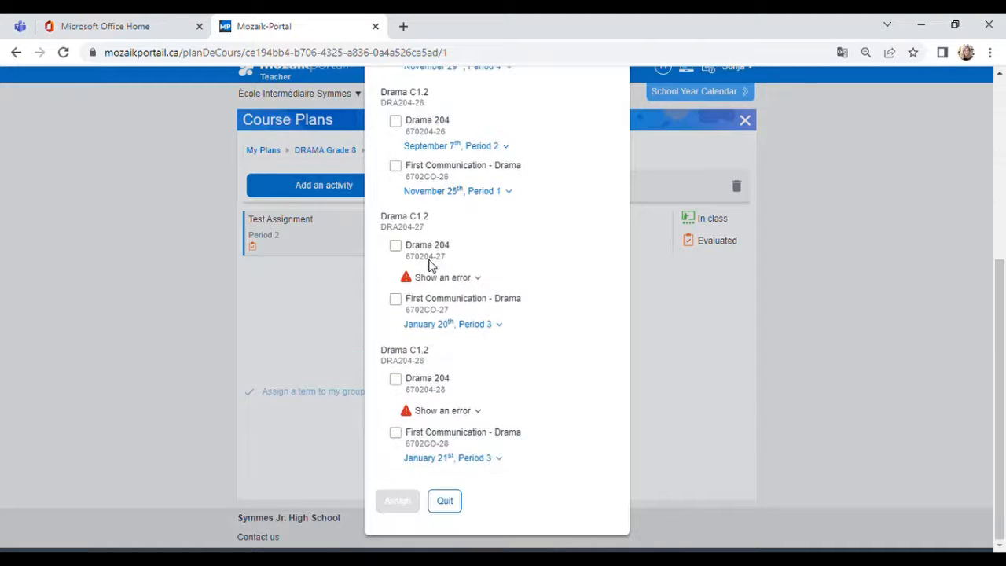
pyautogui.click(445, 501)
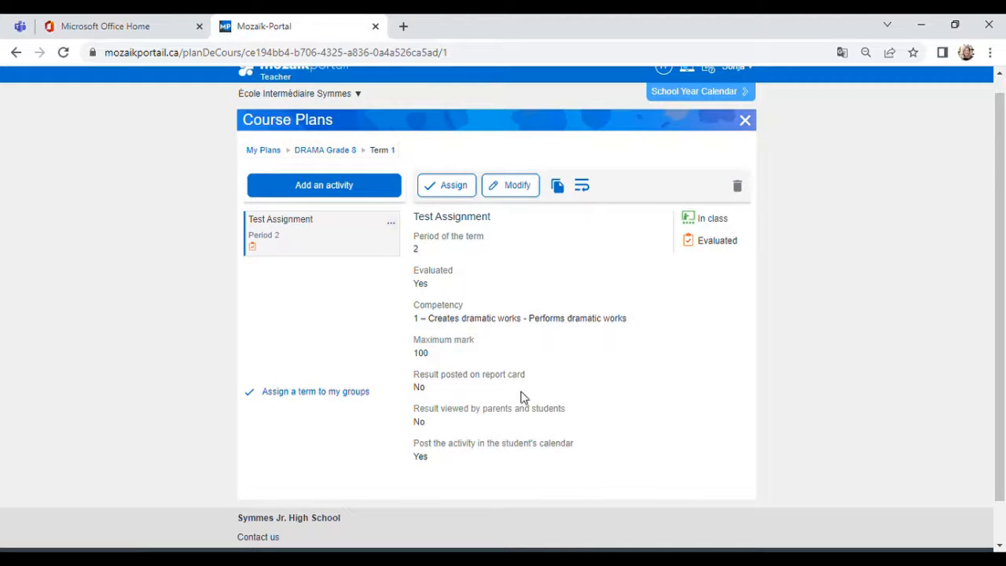
# Step: Delete the Test Assignment activity from Term 1 of the DRAMA Grade 8 plan and close the course plans
pyautogui.click(739, 188)
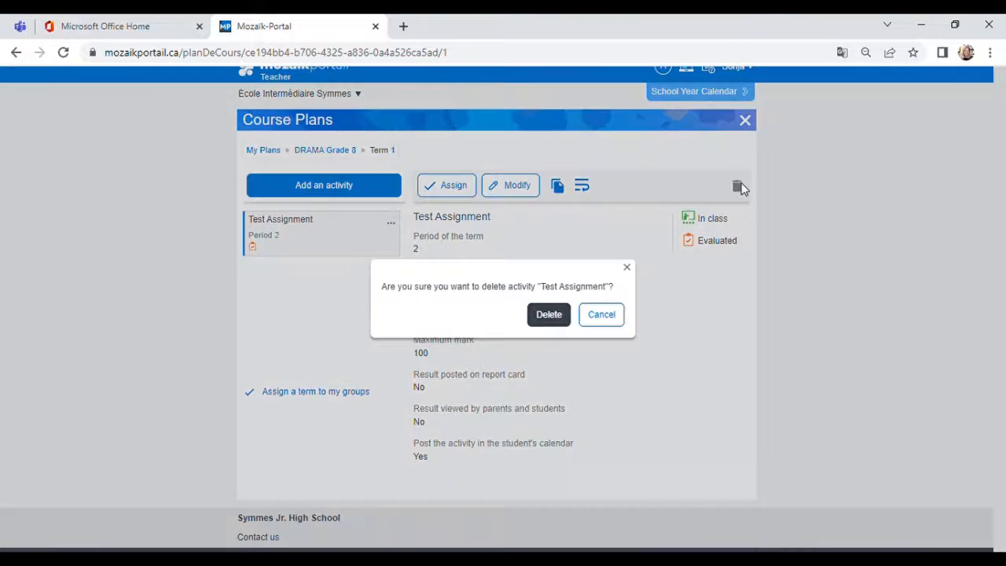
pyautogui.click(546, 317)
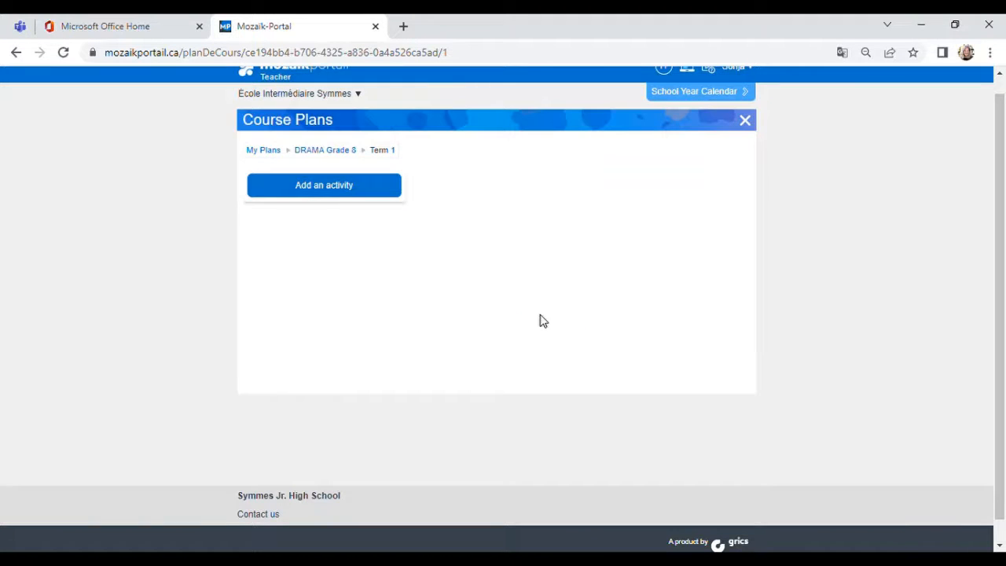
pyautogui.click(746, 121)
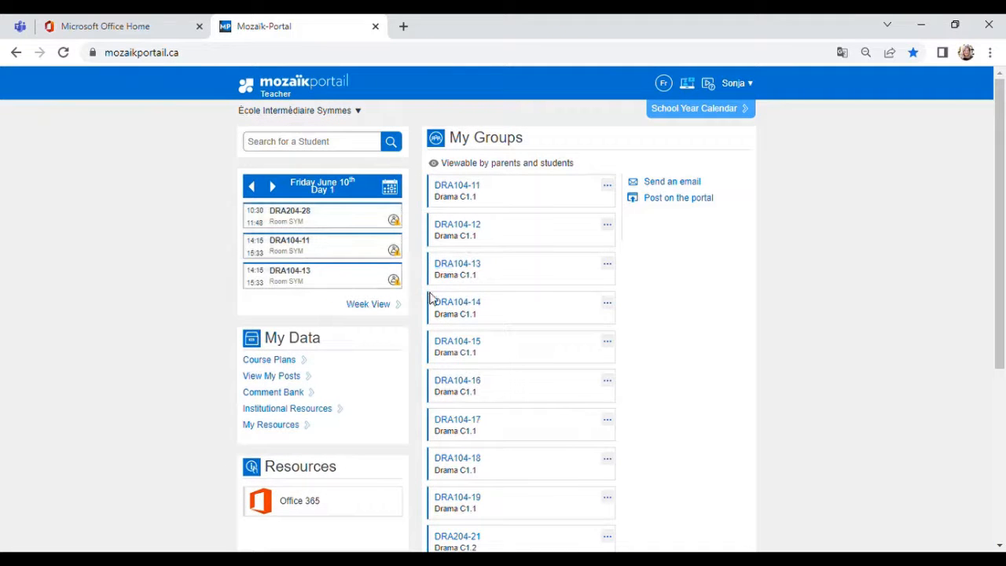
# Step: Open the DRA204-27 group, go to its activities page and switch to the alternative view
pyautogui.scroll(-4, 468, 377)
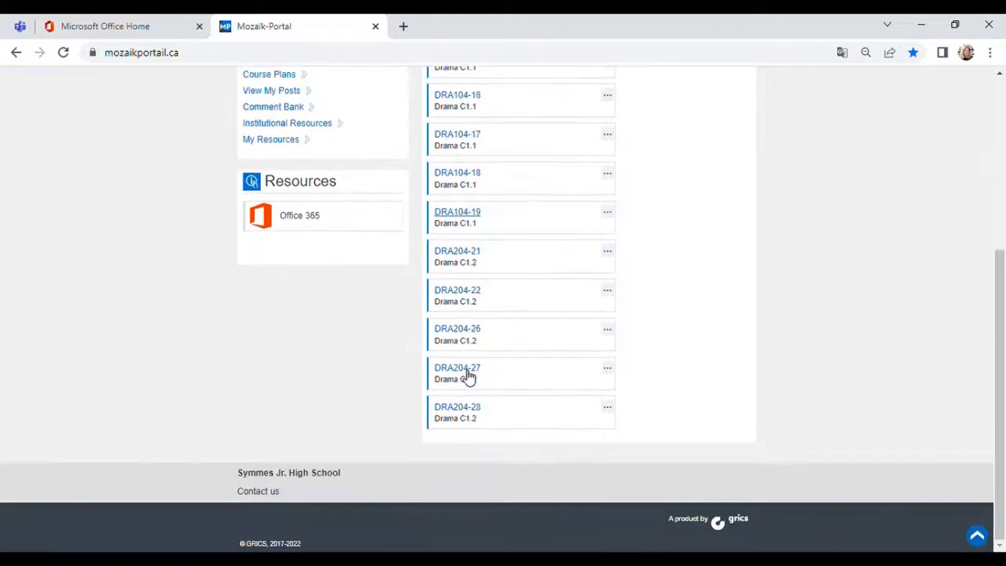
pyautogui.click(457, 368)
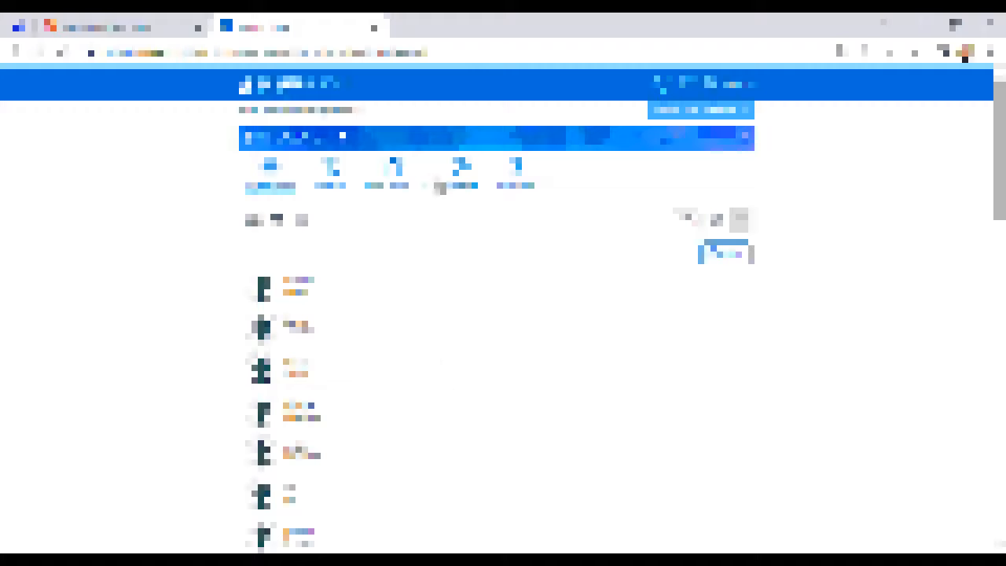
pyautogui.click(425, 188)
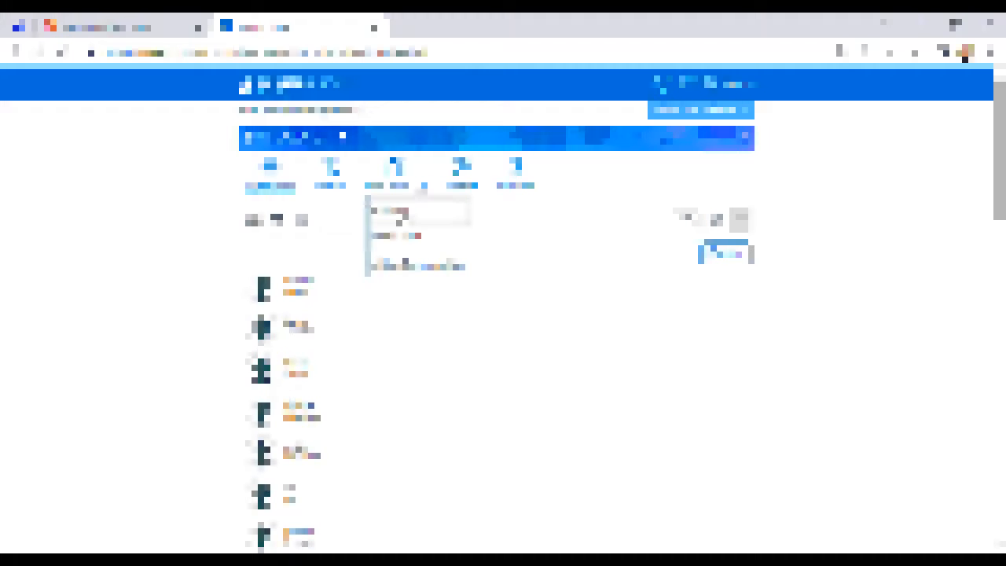
pyautogui.click(405, 218)
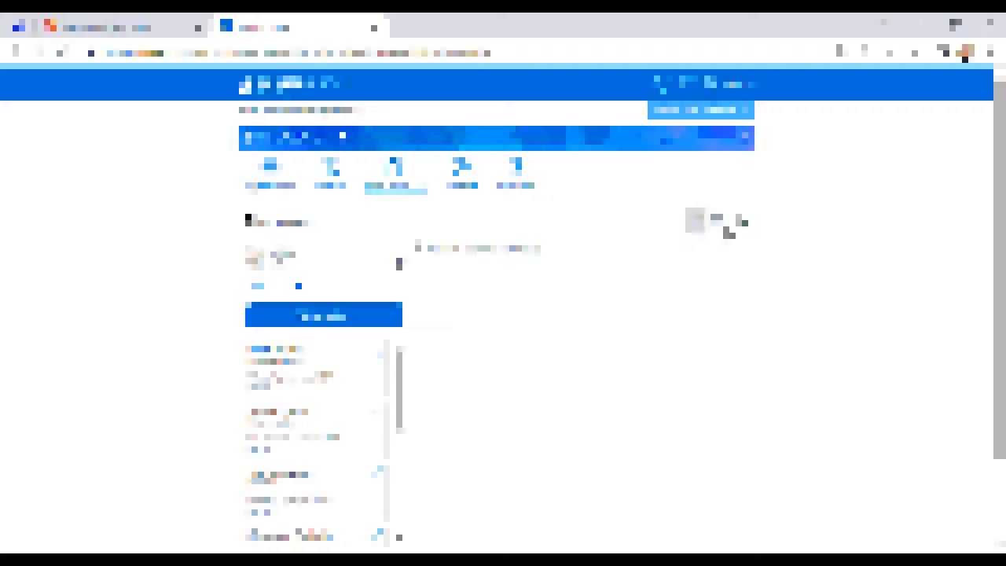
pyautogui.click(715, 220)
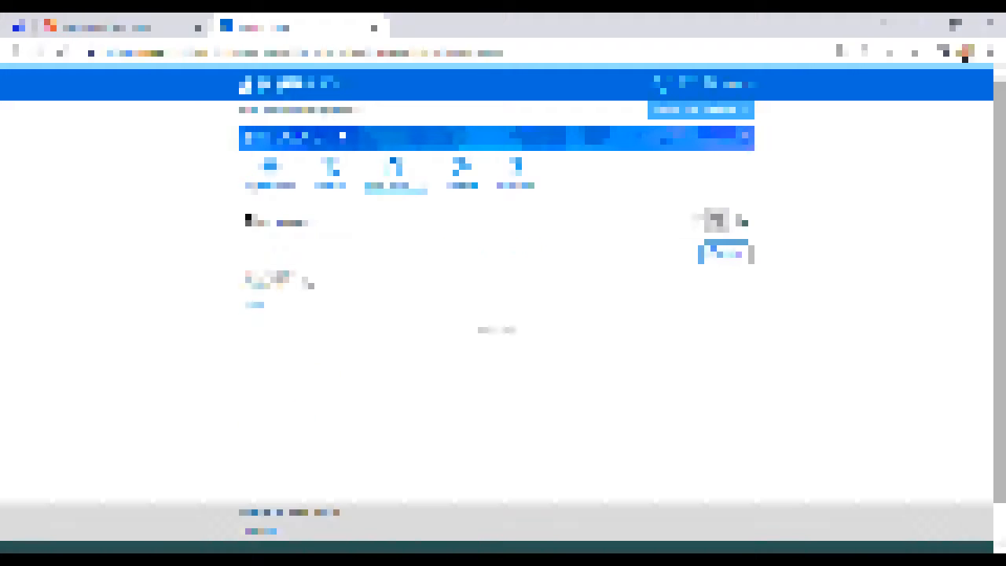
# Step: Examine the DRA204-27 group's table of student marks across all of its activity columns
pyautogui.scroll(-3, 581, 350)
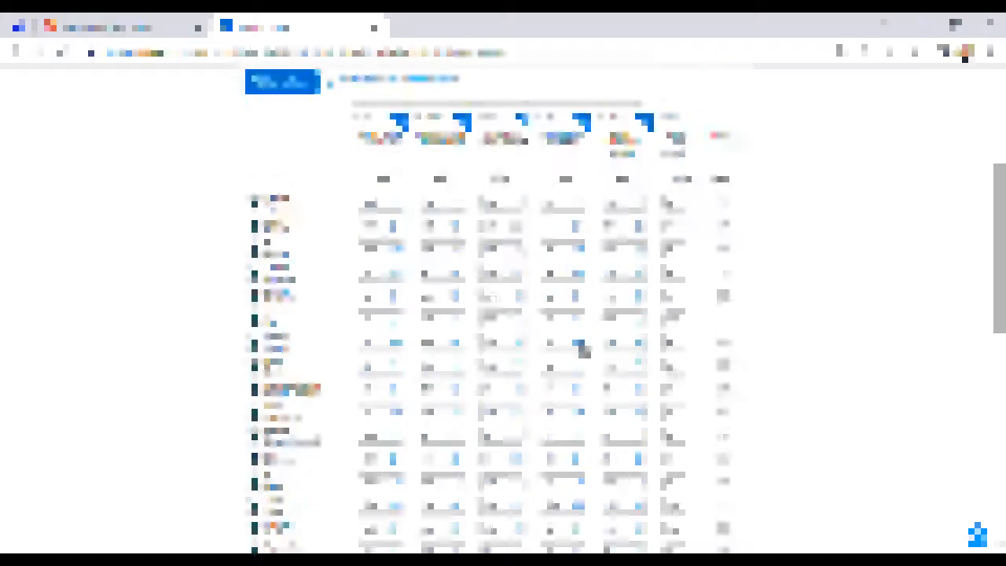
pyautogui.scroll(-1, 581, 350)
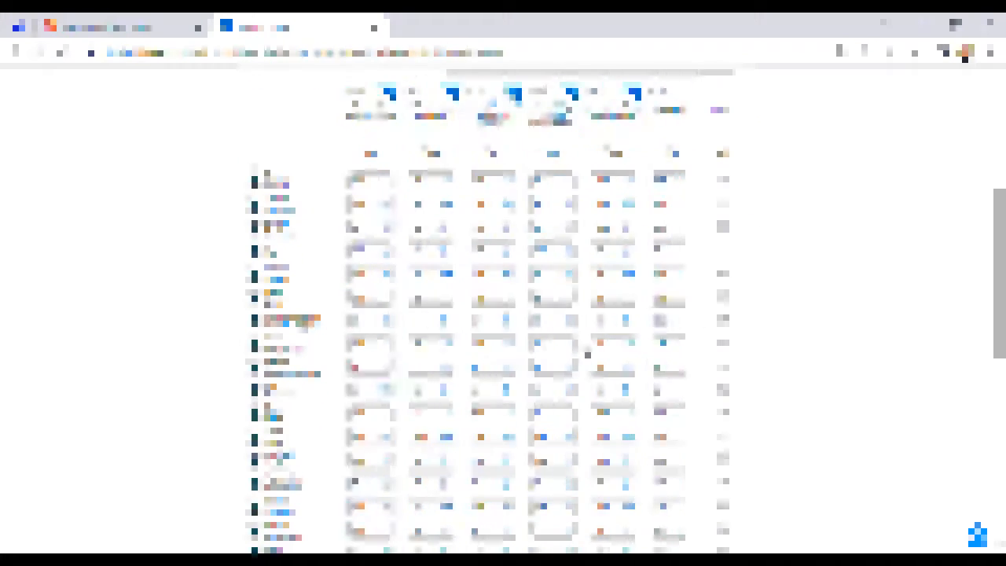
pyautogui.scroll(-1, 586, 355)
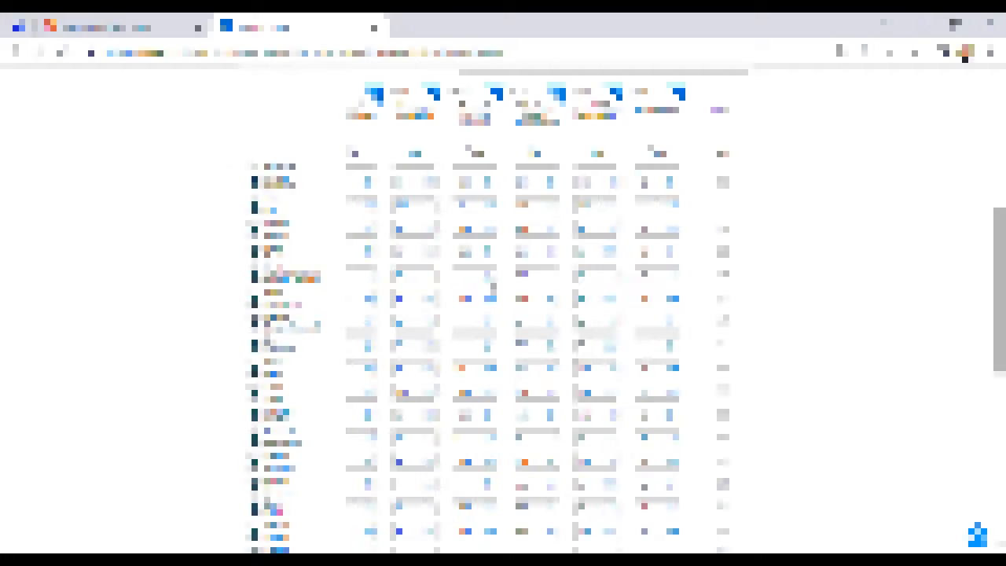
pyautogui.moveTo(479, 271)
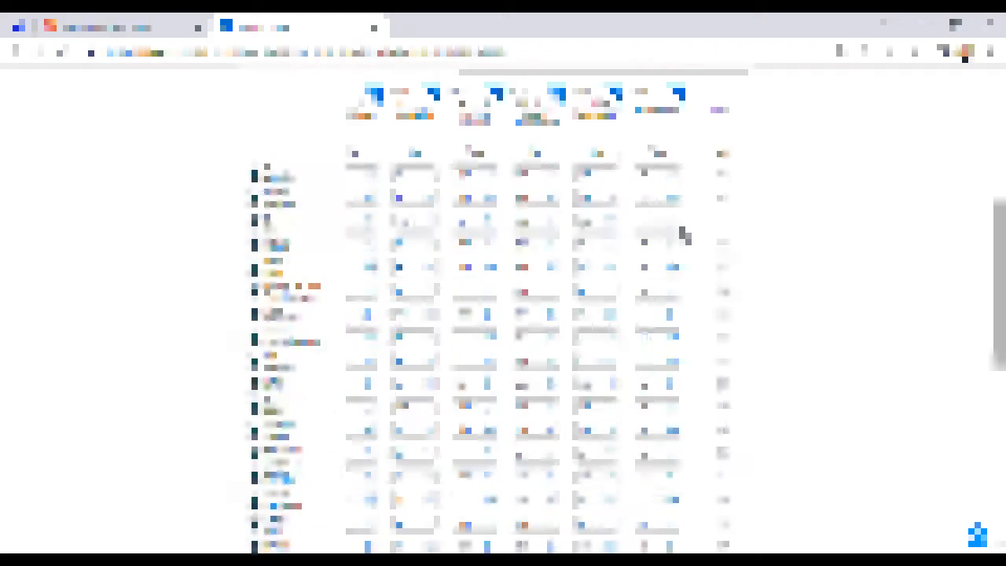
pyautogui.scroll(1, 683, 234)
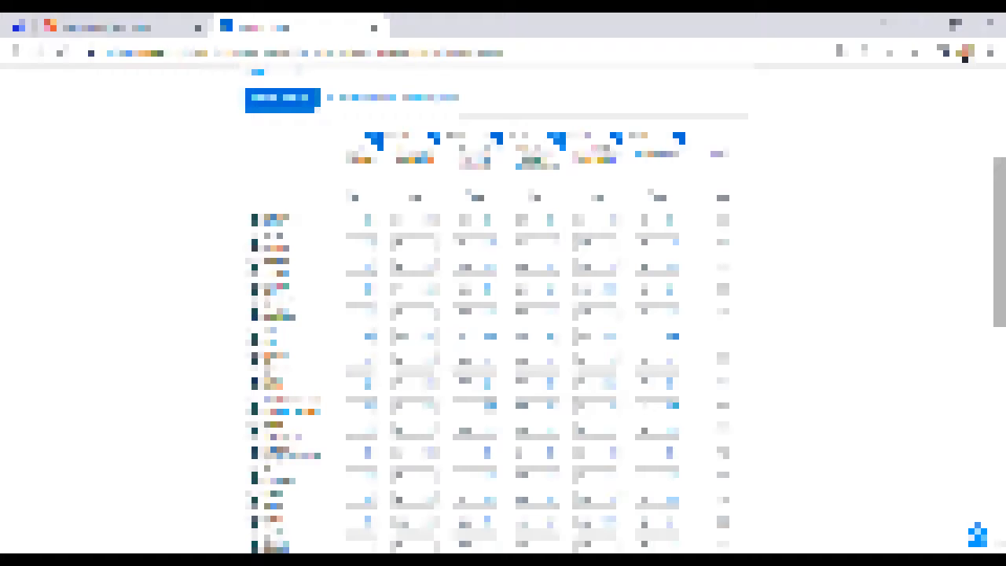
pyautogui.scroll(3, 684, 236)
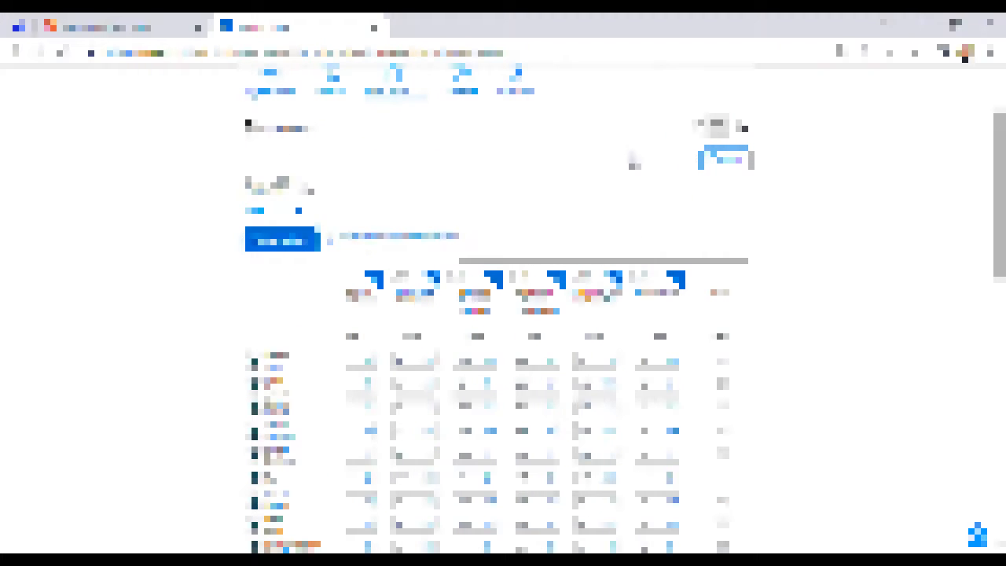
# Step: Switch the group's activities page to the last available view and review its per-student results table
pyautogui.click(742, 130)
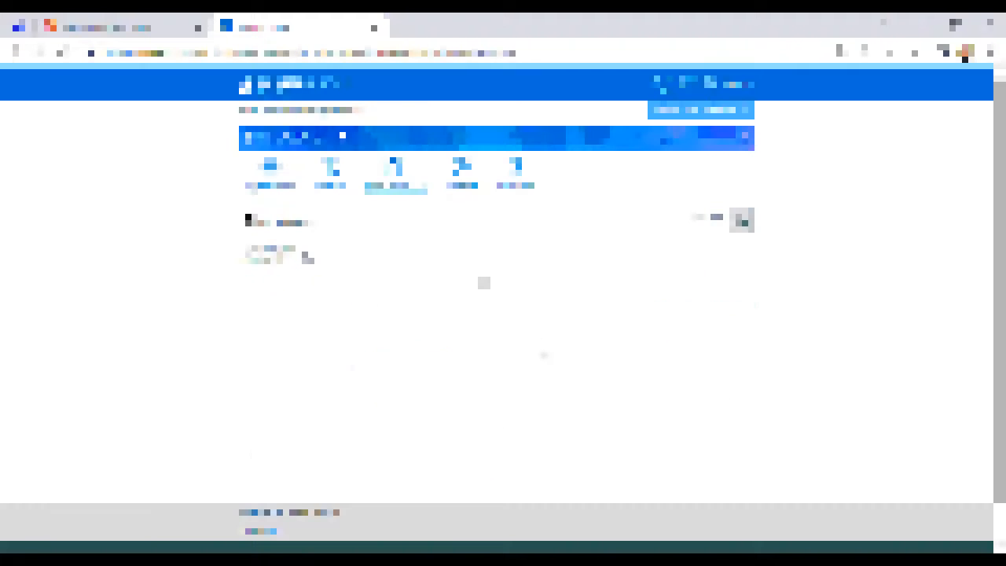
pyautogui.scroll(-3, 414, 236)
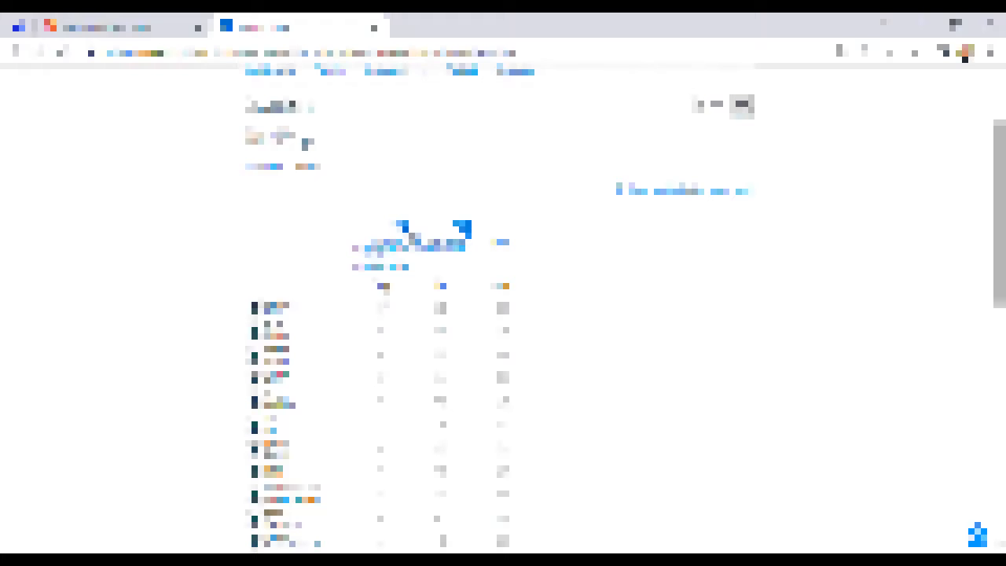
pyautogui.scroll(2, 483, 289)
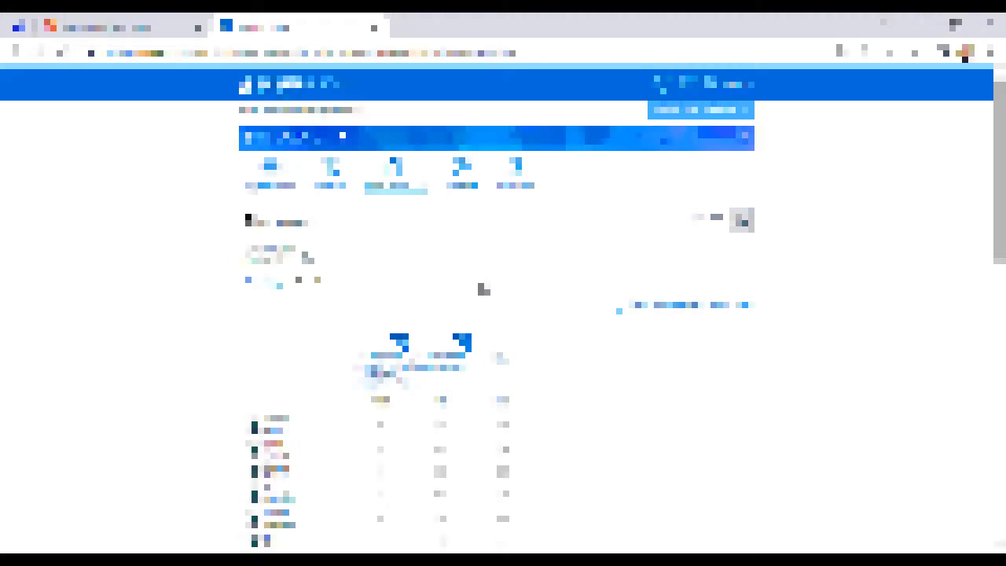